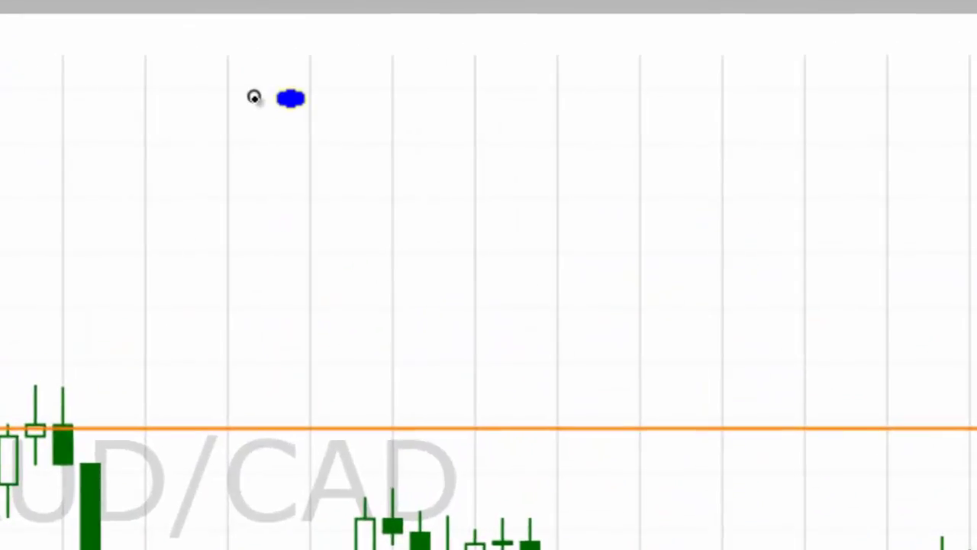
Step: Draw two green ellipses above the price bars, making the upper one wider and shorter
drag(563, 151, 544, 174)
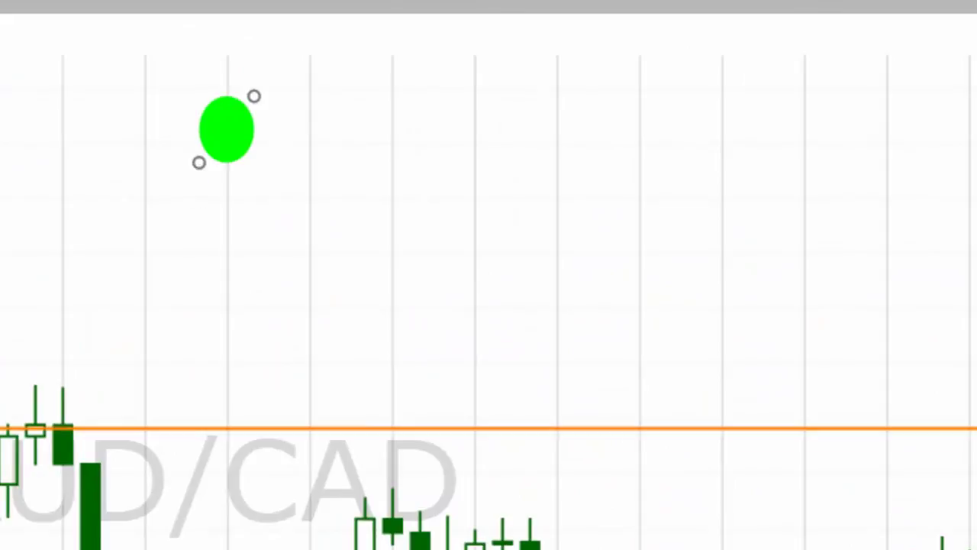
drag(254, 268, 171, 336)
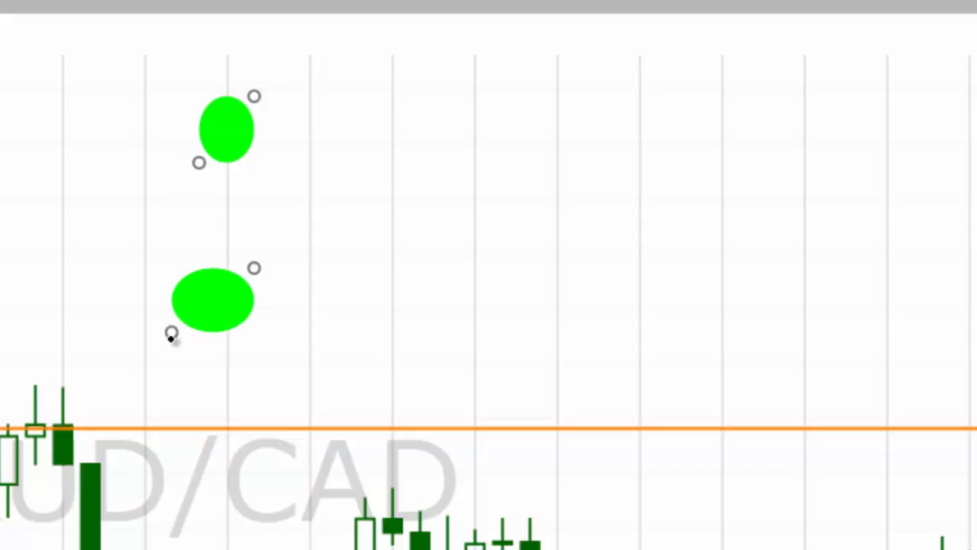
drag(199, 163, 172, 157)
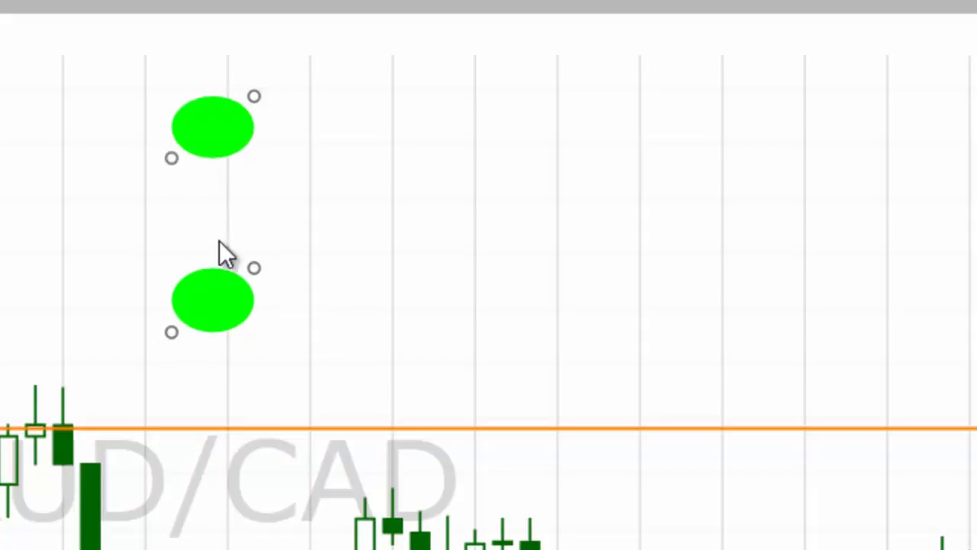
Step: Add a third and a fourth green ellipse above the candles
mouse_move(224, 134)
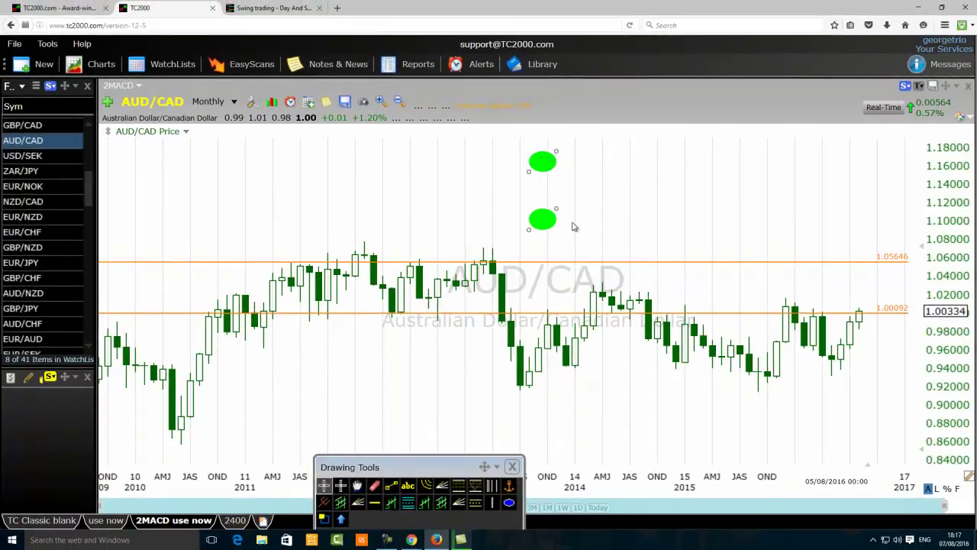
click(509, 502)
click(670, 209)
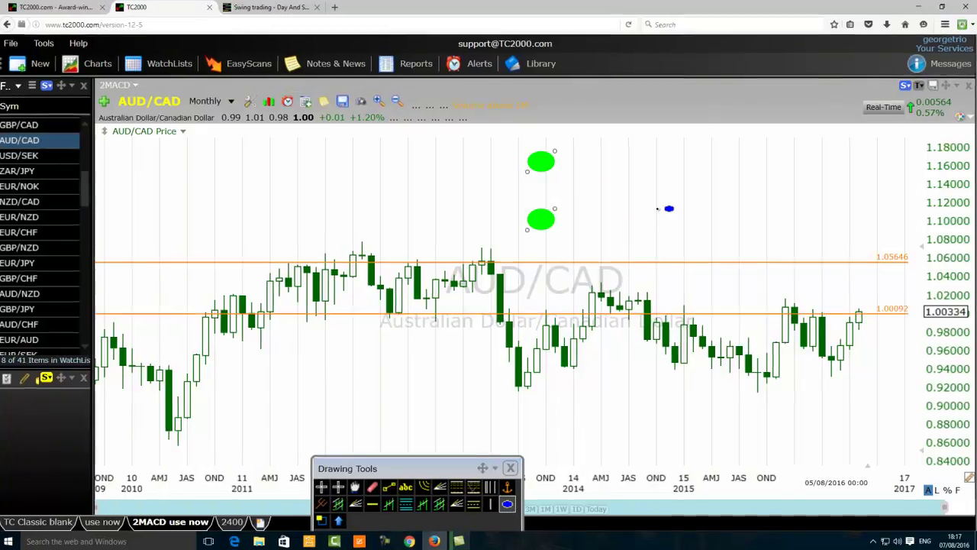
click(629, 230)
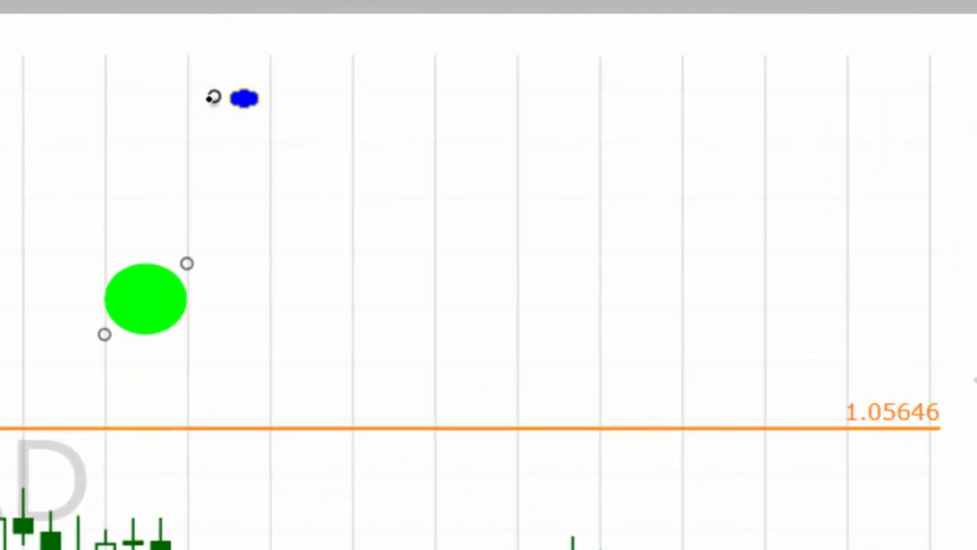
click(214, 96)
click(159, 166)
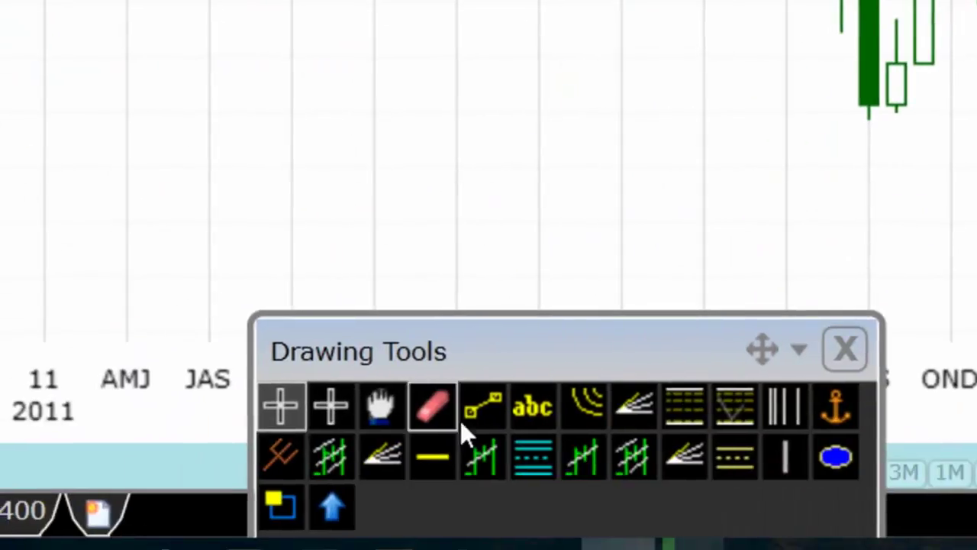
Step: Draw a blue trendline through the 2011 and 2013 highs, then move two ellipses onto it
click(488, 415)
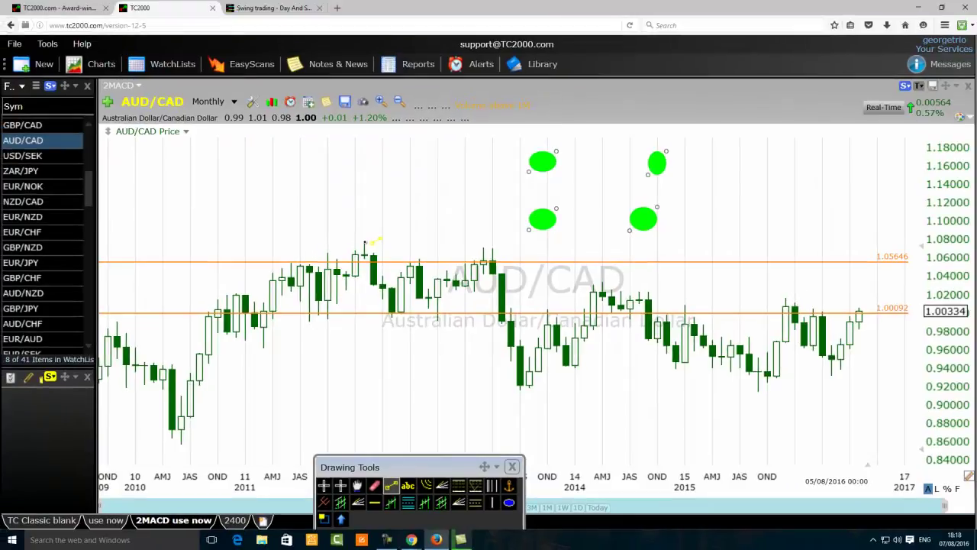
mouse_move(363, 242)
mouse_down()
mouse_move(959, 281)
mouse_move(934, 283)
mouse_up()
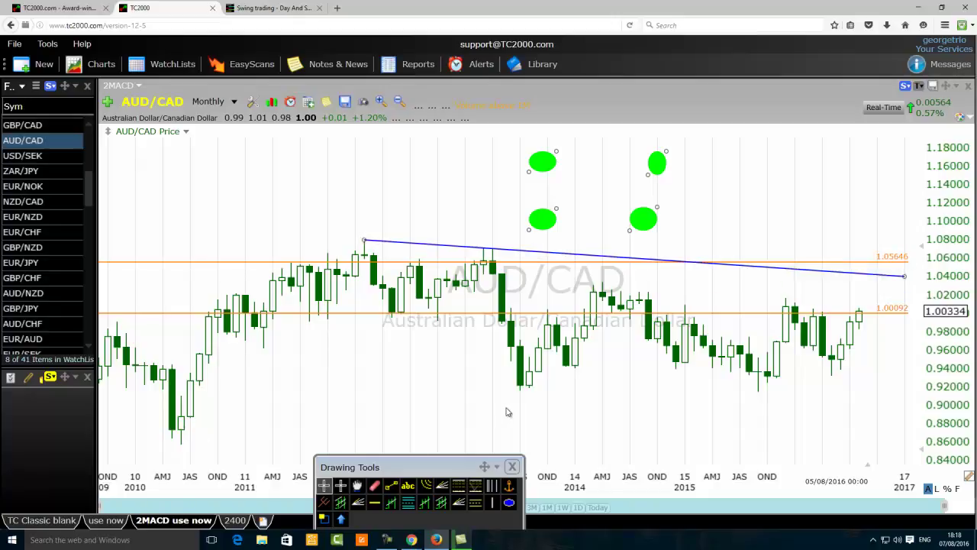
mouse_move(617, 262)
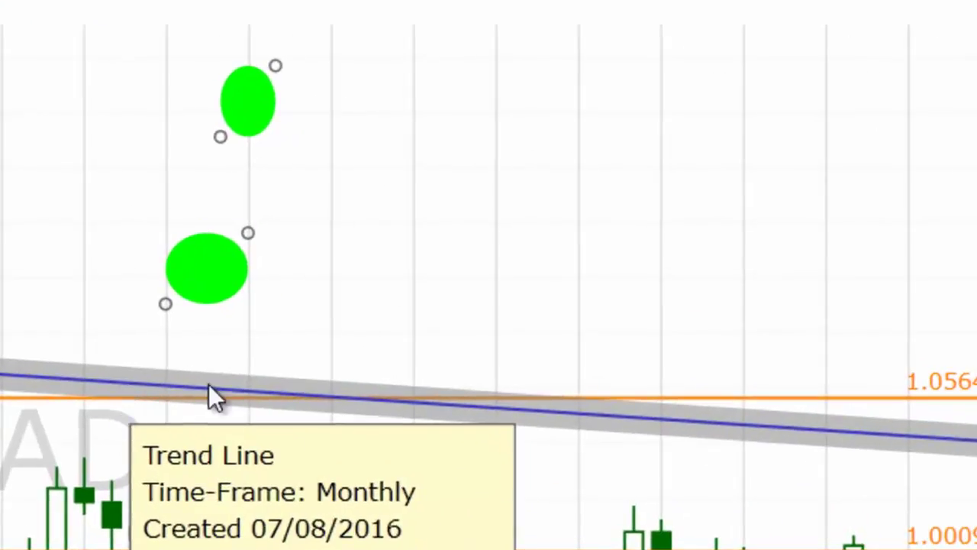
drag(206, 292, 114, 412)
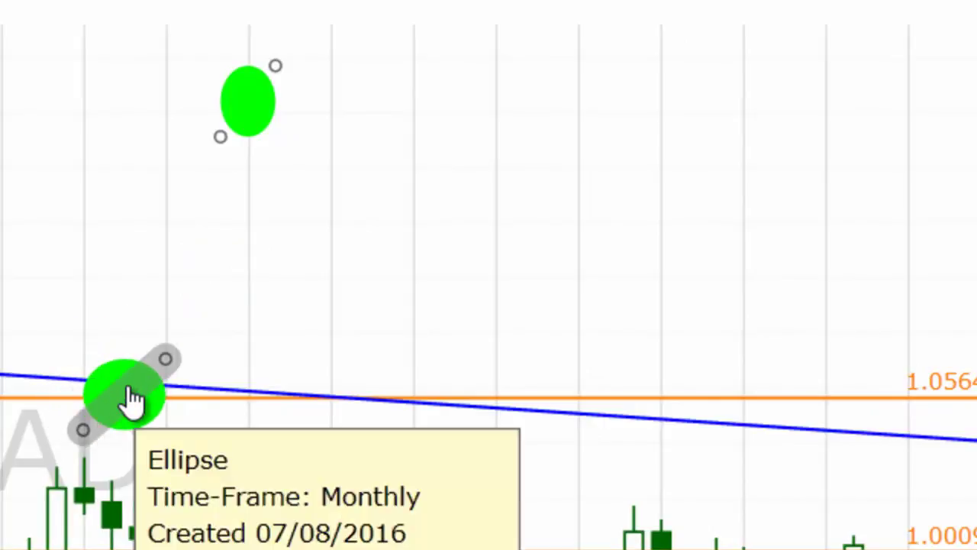
drag(252, 115, 581, 435)
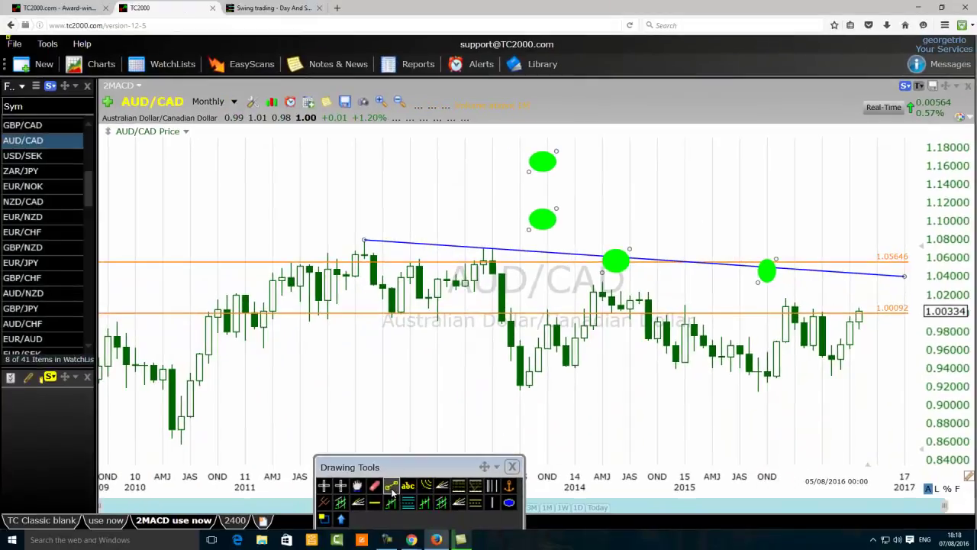
click(392, 489)
Step: Draw a rising trendline from 0.91871 (July 2013) to 1.03795 (June 2016), +12.98%
drag(520, 388, 839, 279)
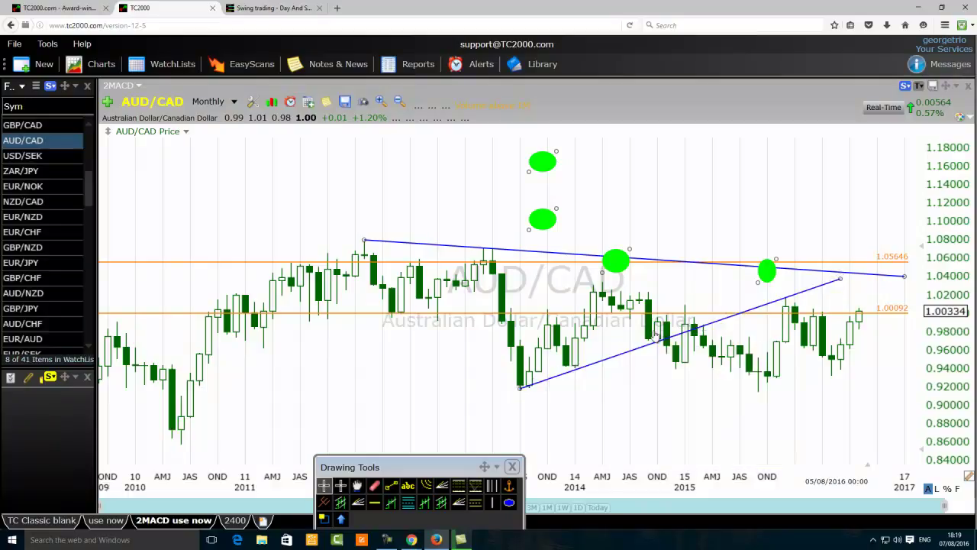
mouse_move(658, 339)
Step: Delete the rising and falling blue trendlines
right_click(640, 353)
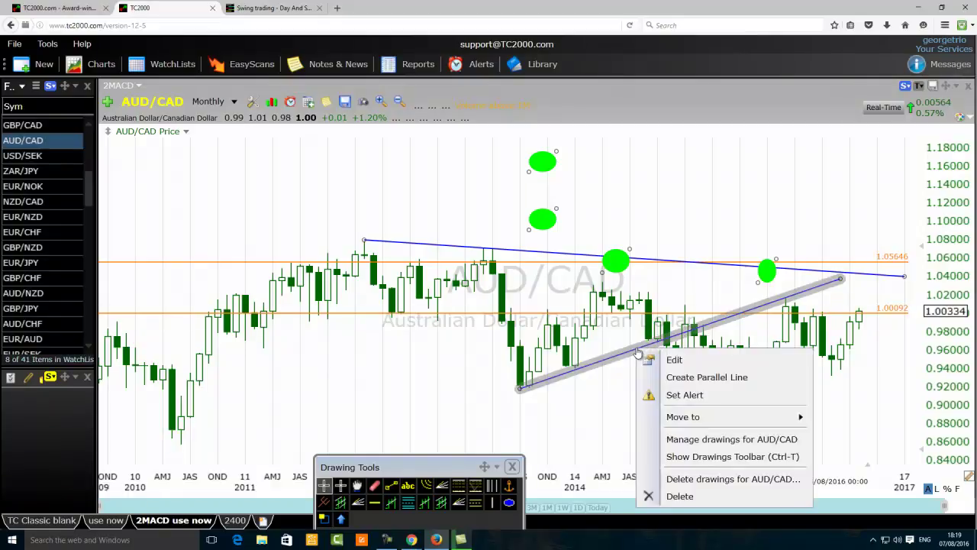
click(680, 496)
right_click(543, 252)
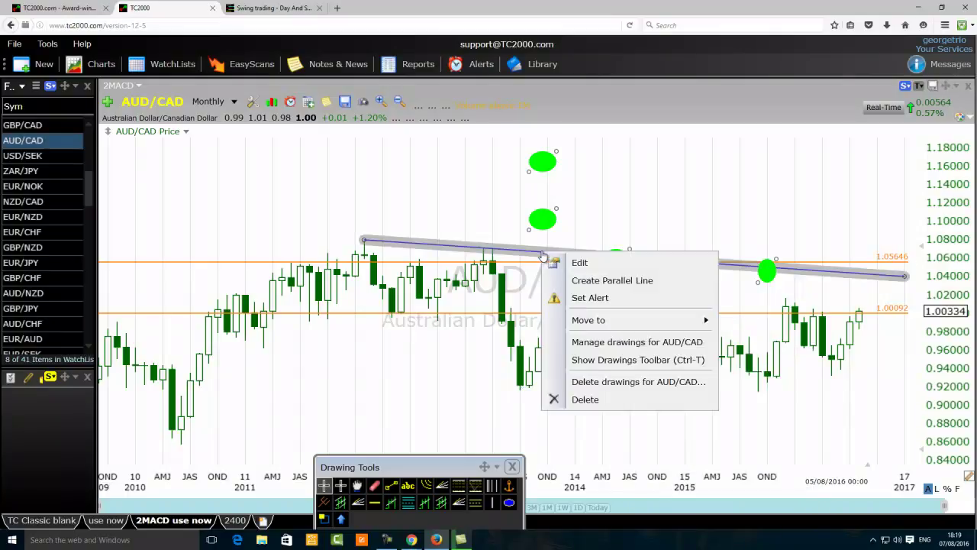
click(586, 400)
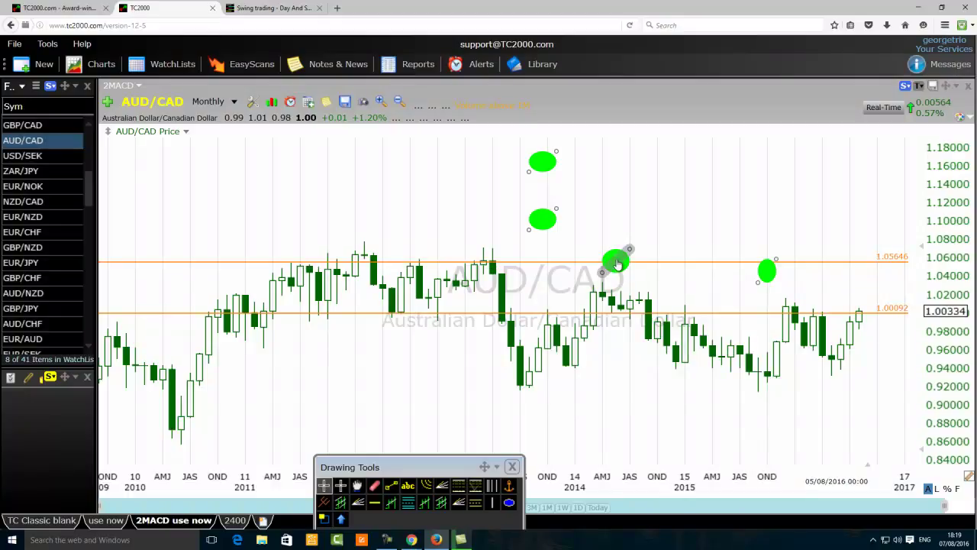
Step: Delete the ellipse on the upper line and the lower left ellipse
right_click(624, 262)
click(661, 373)
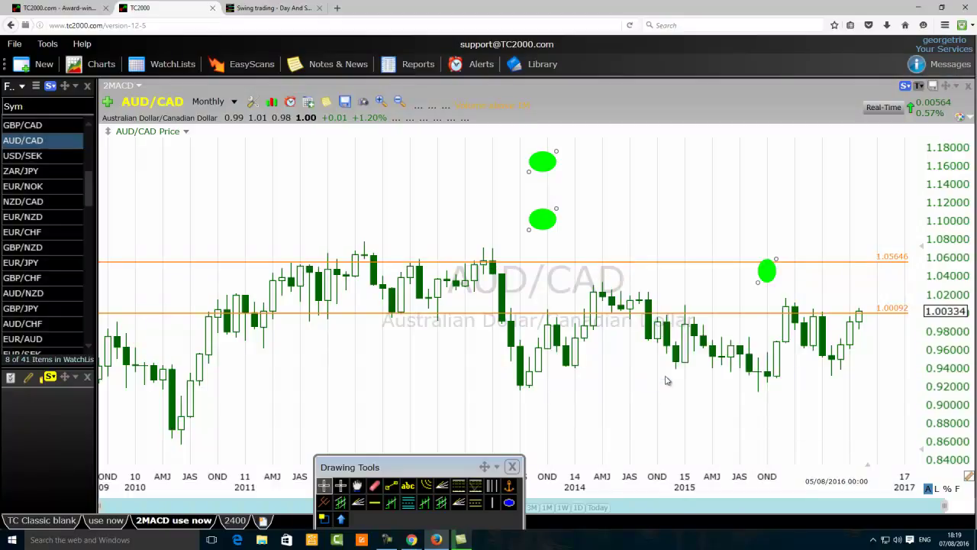
right_click(548, 223)
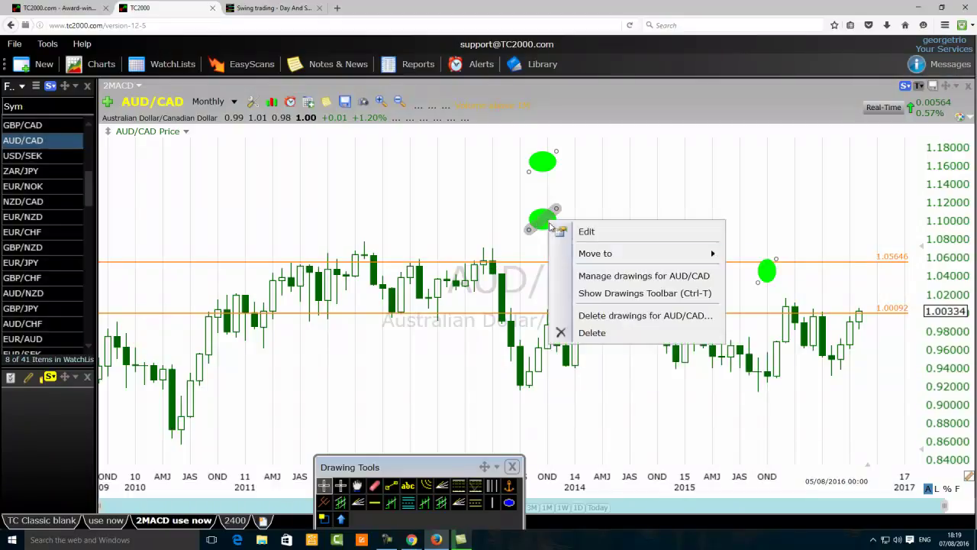
click(587, 333)
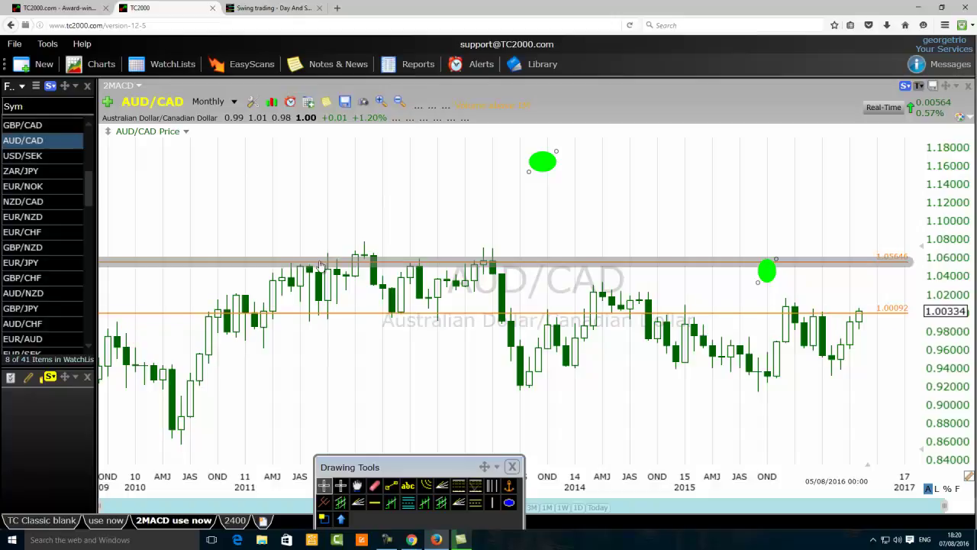
Step: Move the Drawing Tools panel down to the bottom of the chart window
mouse_move(884, 262)
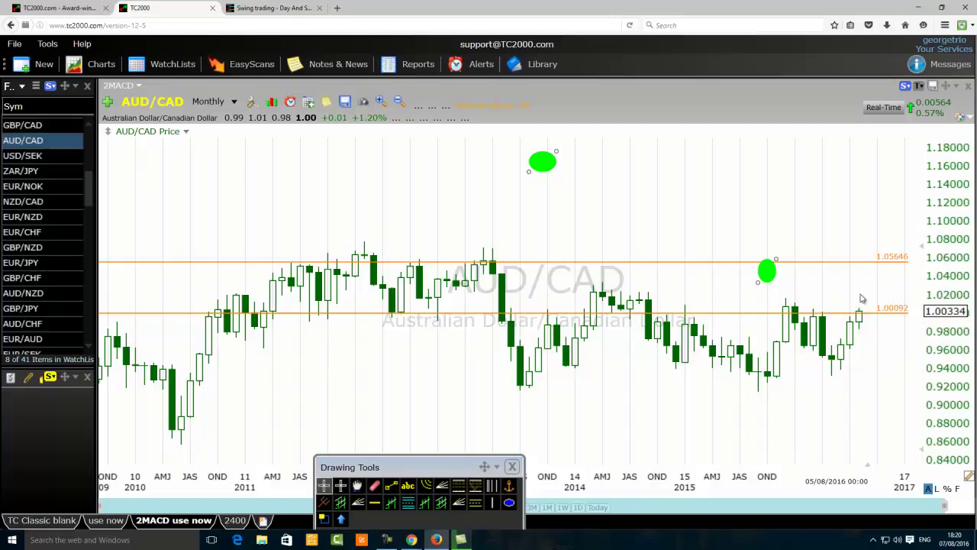
mouse_move(887, 315)
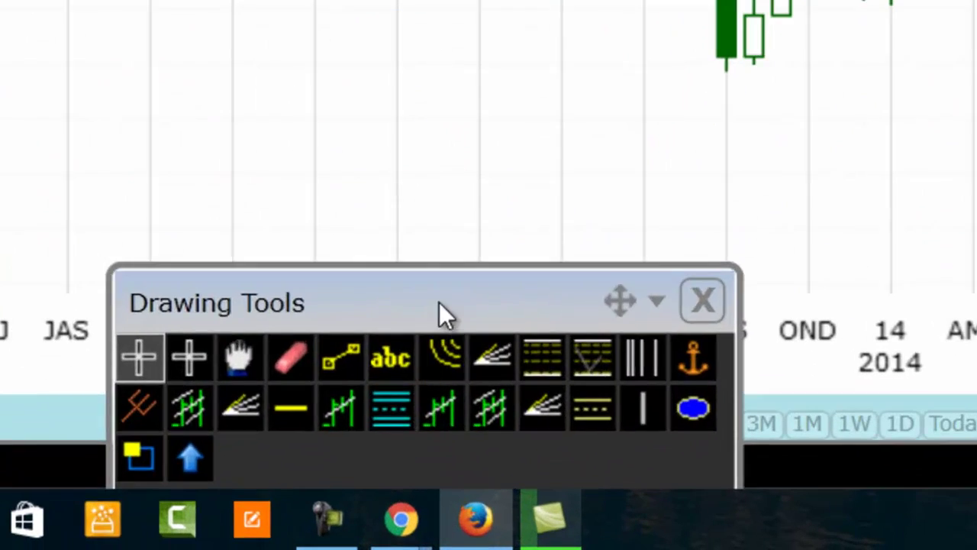
mouse_move(432, 410)
mouse_down()
mouse_move(230, 513)
mouse_move(387, 476)
mouse_up()
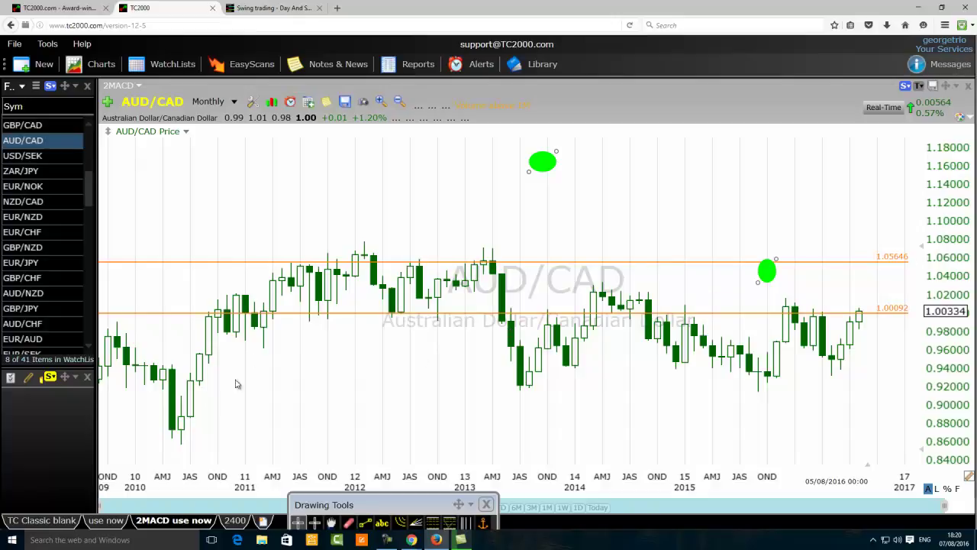
mouse_move(416, 267)
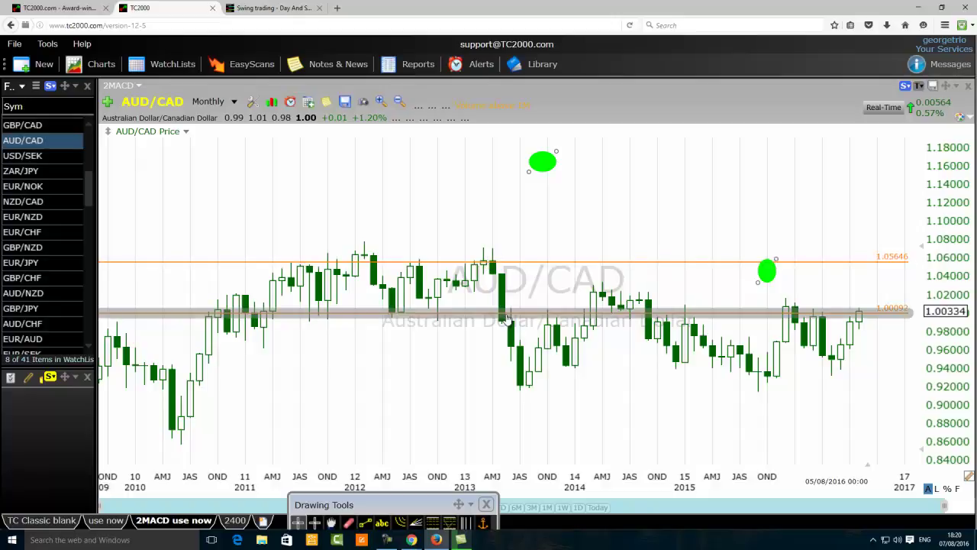
mouse_move(510, 317)
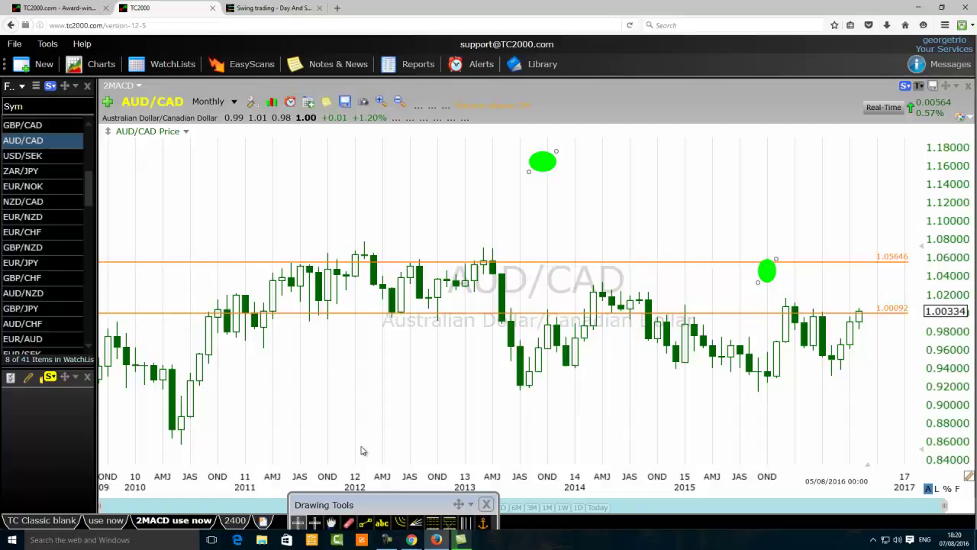
Step: Draw a vertical blue line spanning the gap between the two orange lines
drag(367, 504, 333, 416)
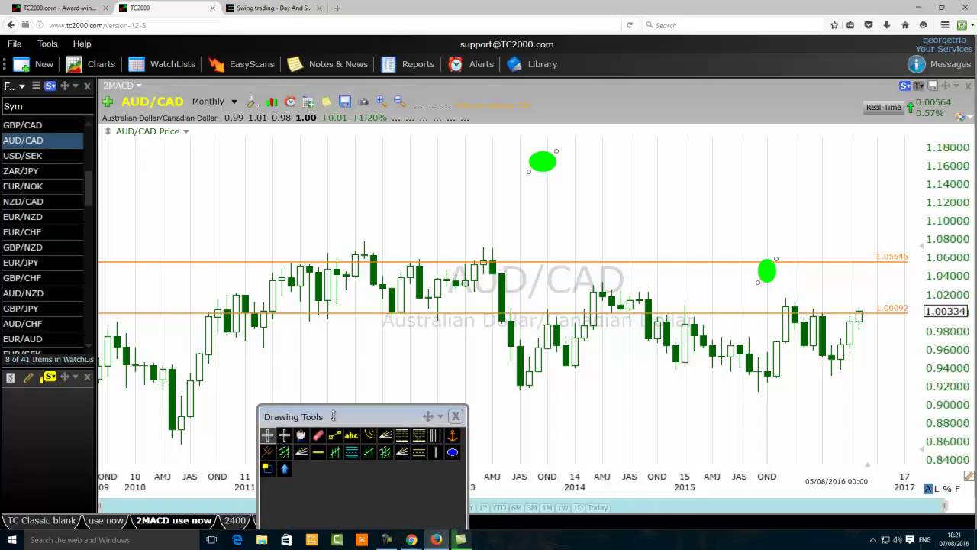
click(335, 434)
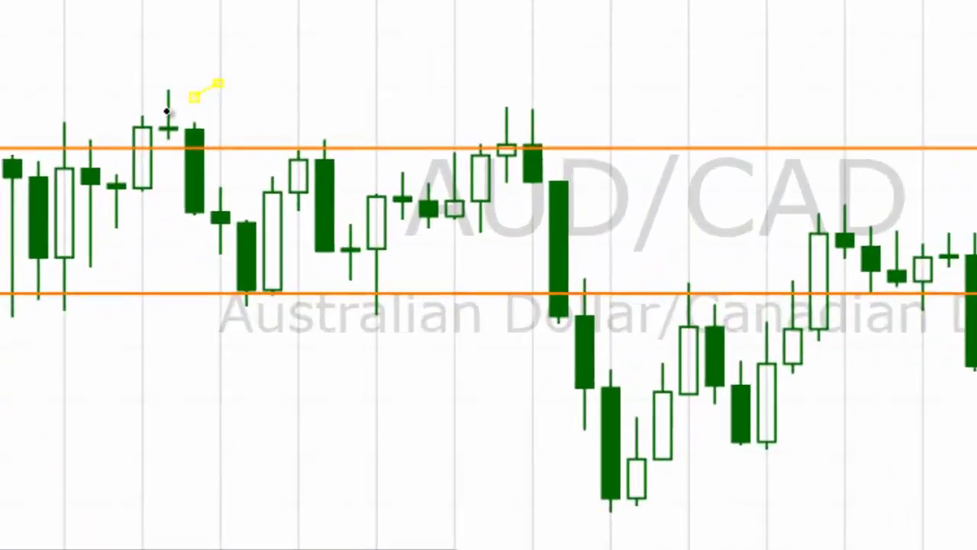
drag(151, 95, 150, 290)
drag(151, 96, 152, 141)
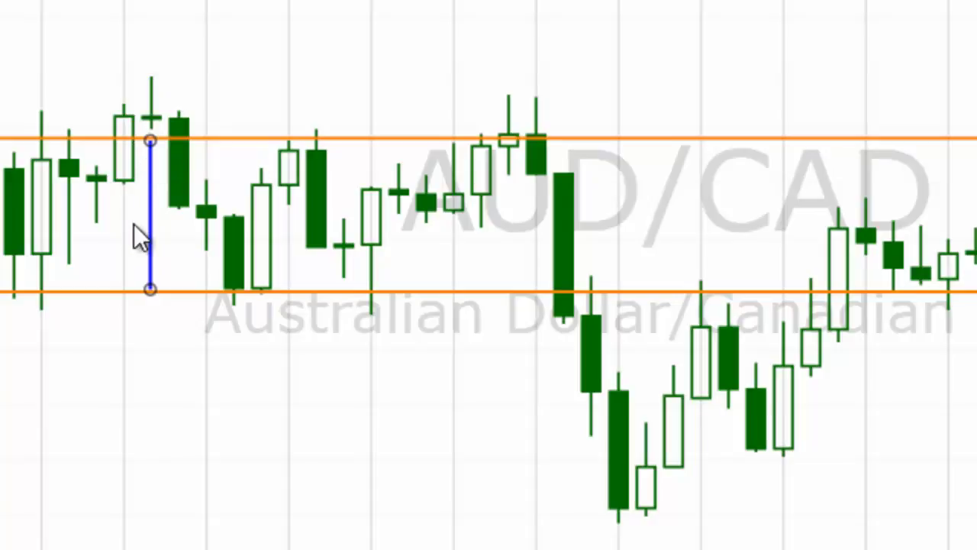
Step: Hang the measuring line below the lower orange line and add a horizontal line at 0.94484
mouse_move(150, 248)
drag(151, 248, 539, 404)
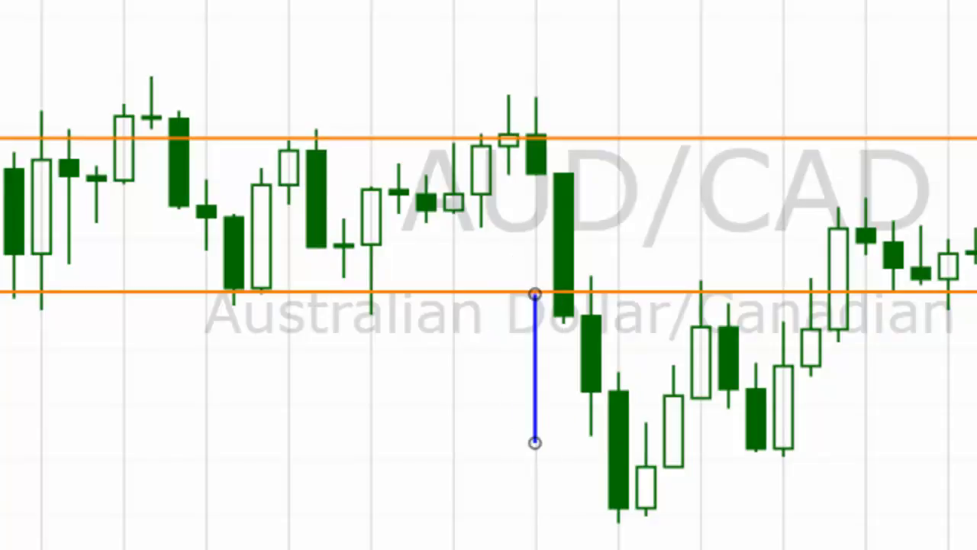
click(521, 444)
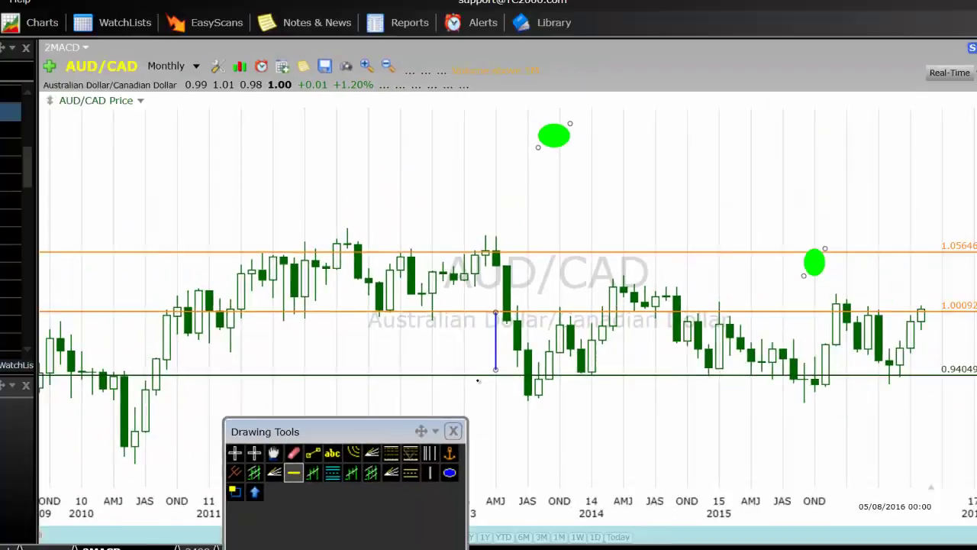
drag(488, 379, 507, 377)
mouse_move(506, 370)
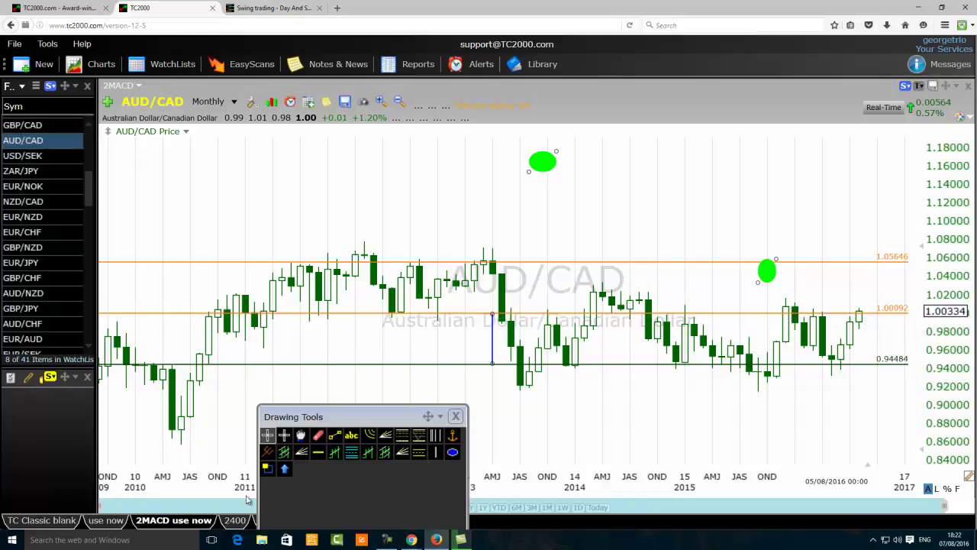
Step: Draw a blue trendline rising from the 0.84974 low in 2010 to 1.09321 in 2012
click(335, 435)
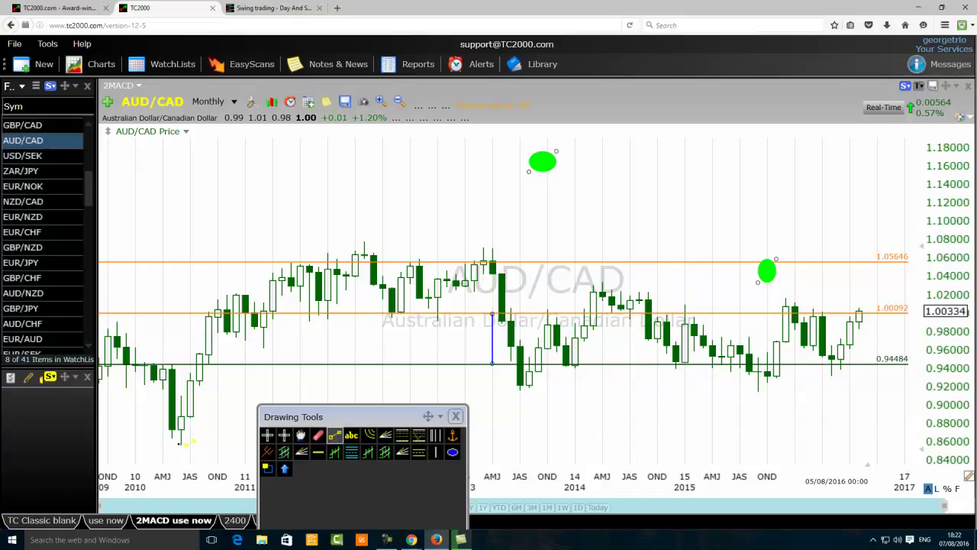
drag(181, 439, 436, 231)
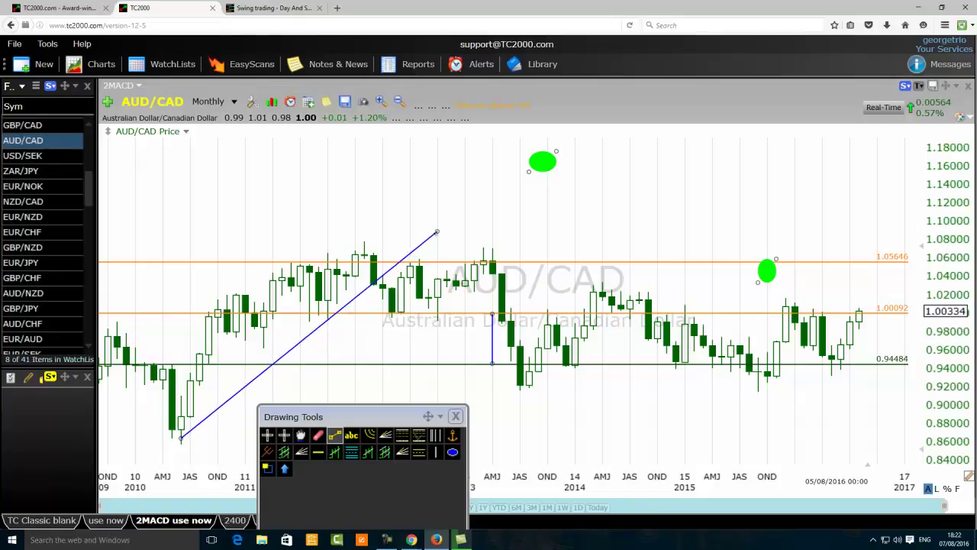
drag(181, 440, 173, 453)
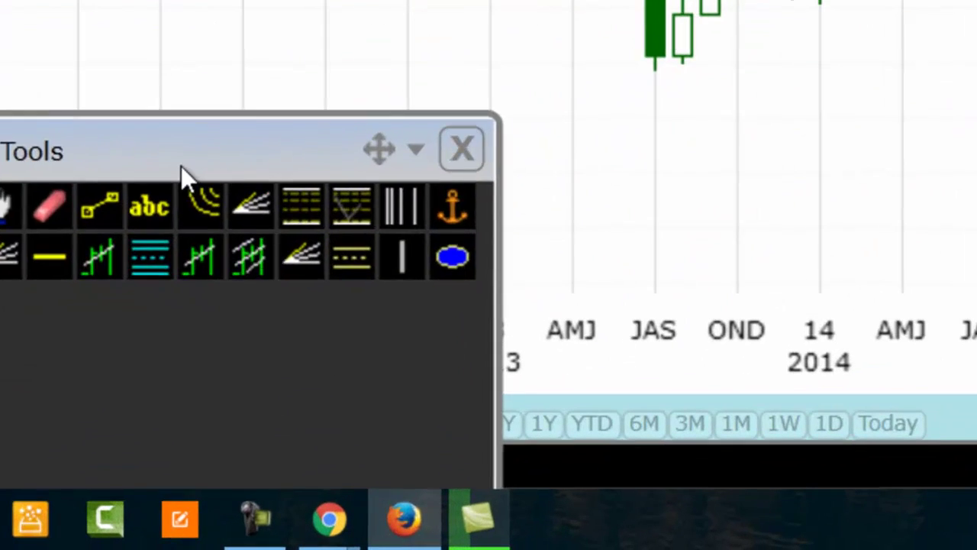
Step: Reposition the Drawing Tools palette lower in the window
mouse_move(364, 426)
mouse_down()
mouse_move(334, 523)
mouse_move(355, 454)
mouse_up()
drag(161, 267, 170, 257)
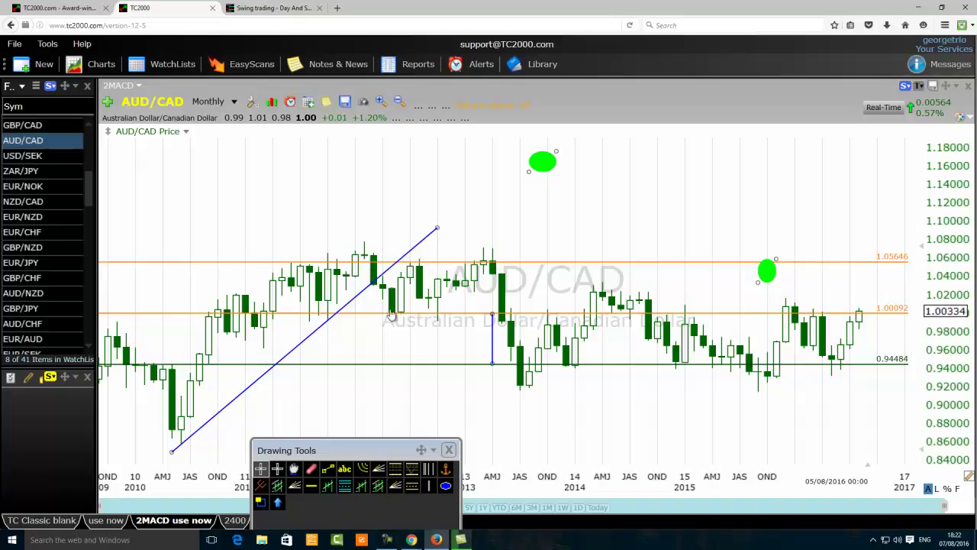
mouse_move(403, 319)
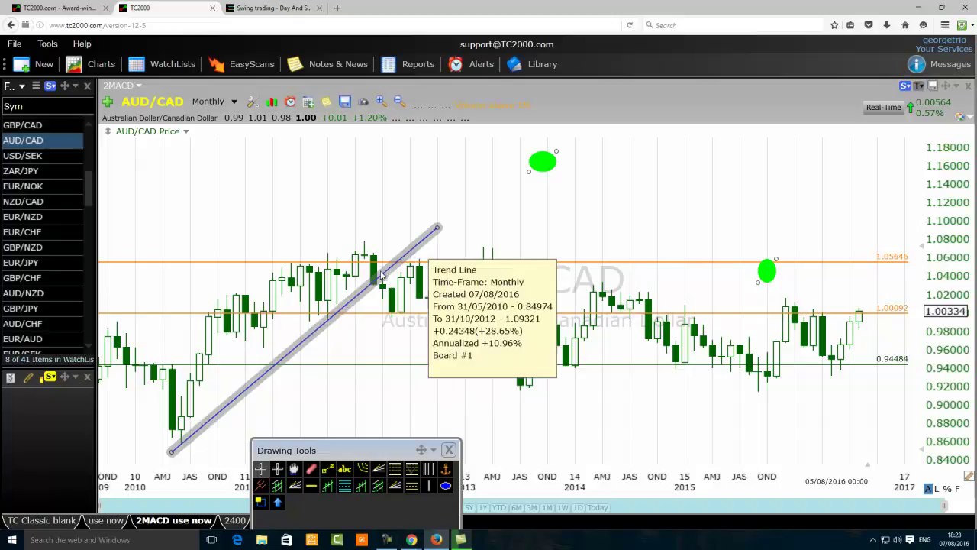
Step: Mark the trendline touch near 1.07 in mid-2012 with a small green ellipse
click(445, 486)
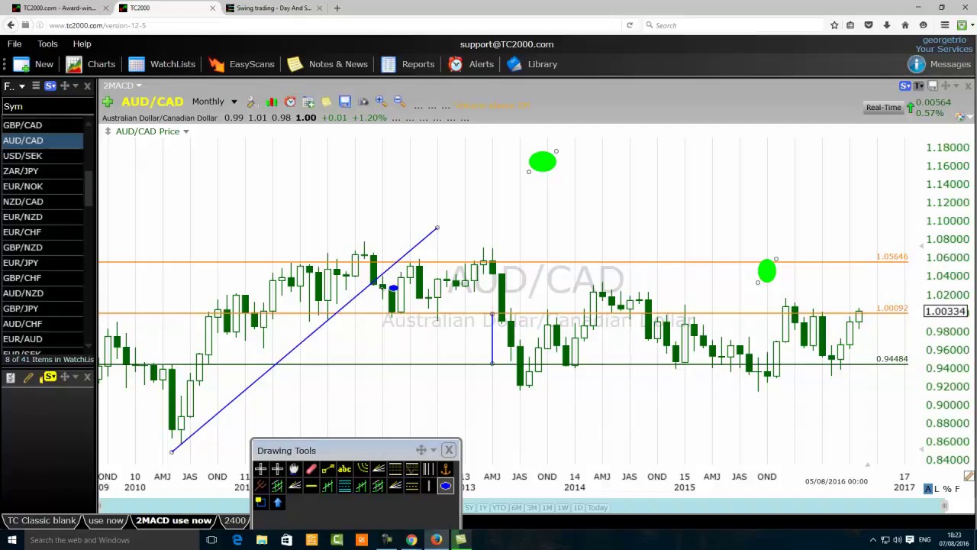
drag(418, 229, 401, 259)
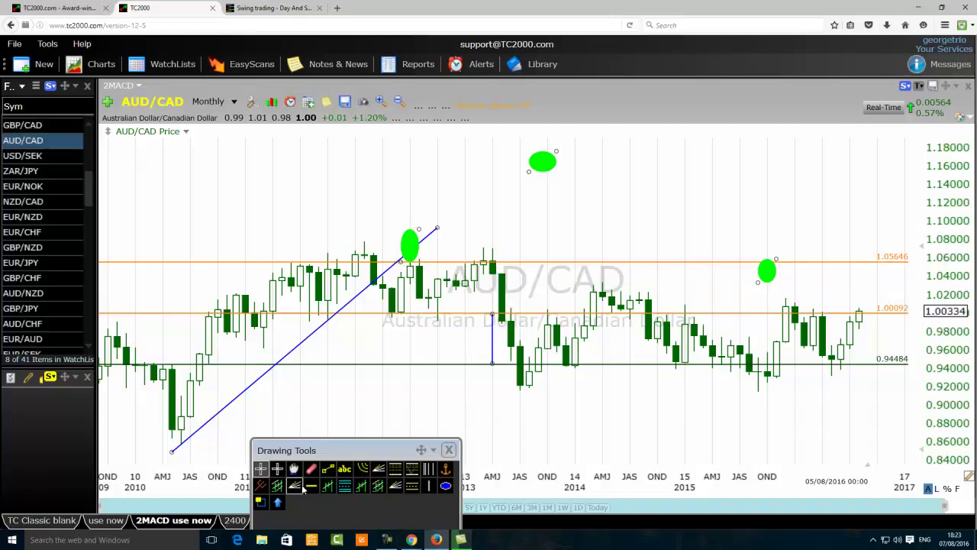
Step: Draw a falling trendline from the 2013 high and change its colour to red
click(327, 471)
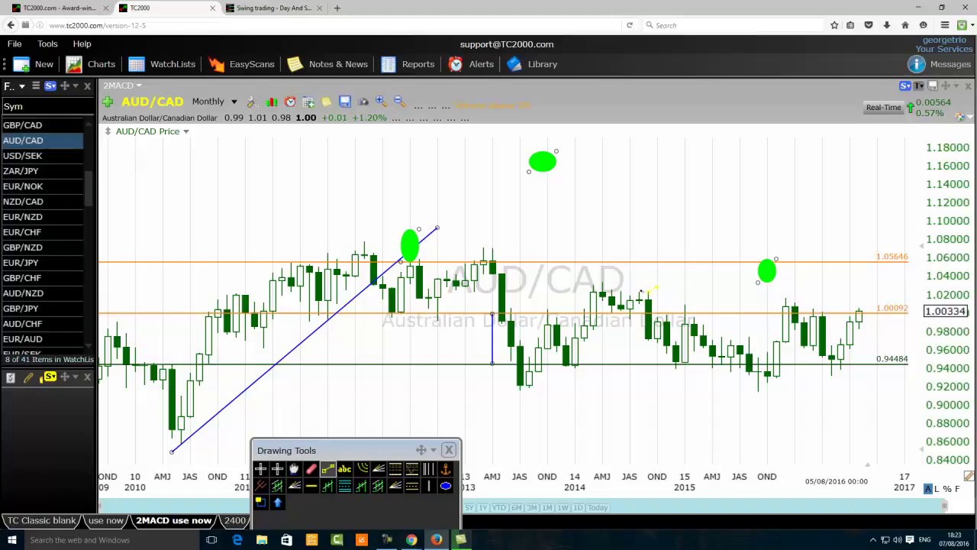
mouse_move(493, 248)
mouse_down()
mouse_move(742, 313)
mouse_move(888, 377)
mouse_move(905, 362)
mouse_up()
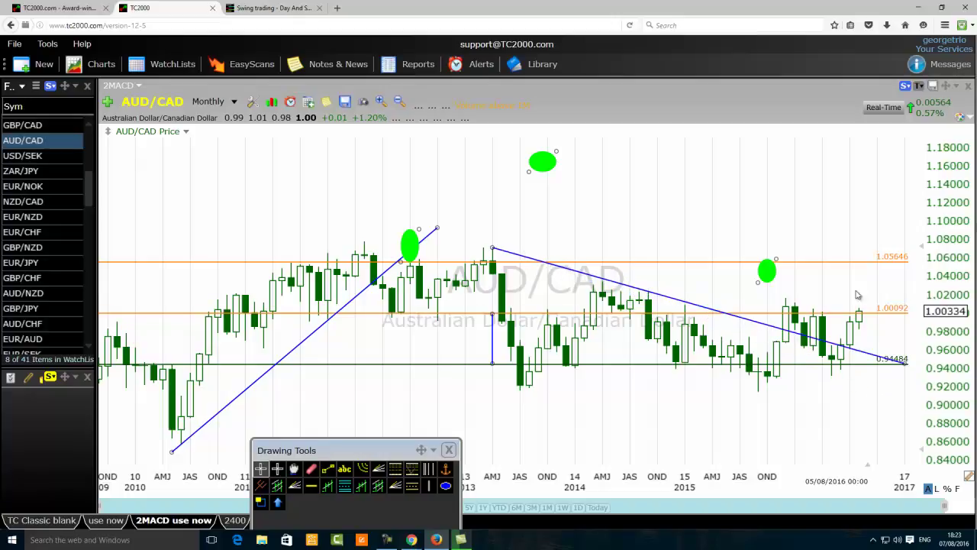
right_click(688, 308)
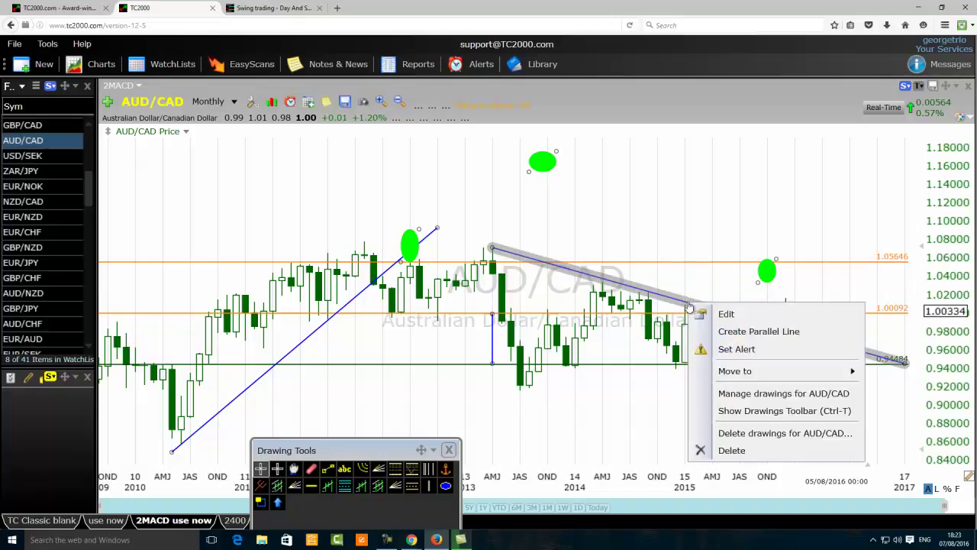
click(727, 314)
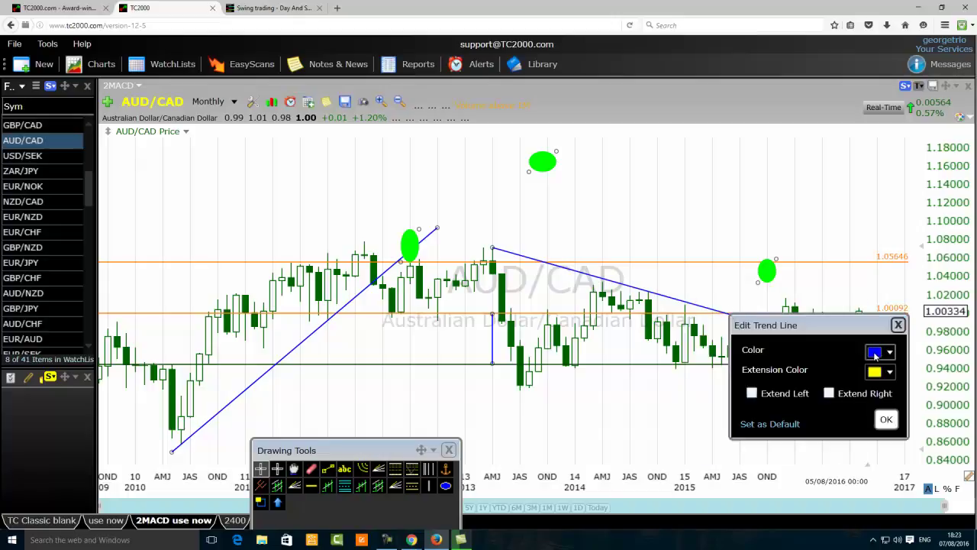
click(879, 353)
click(852, 452)
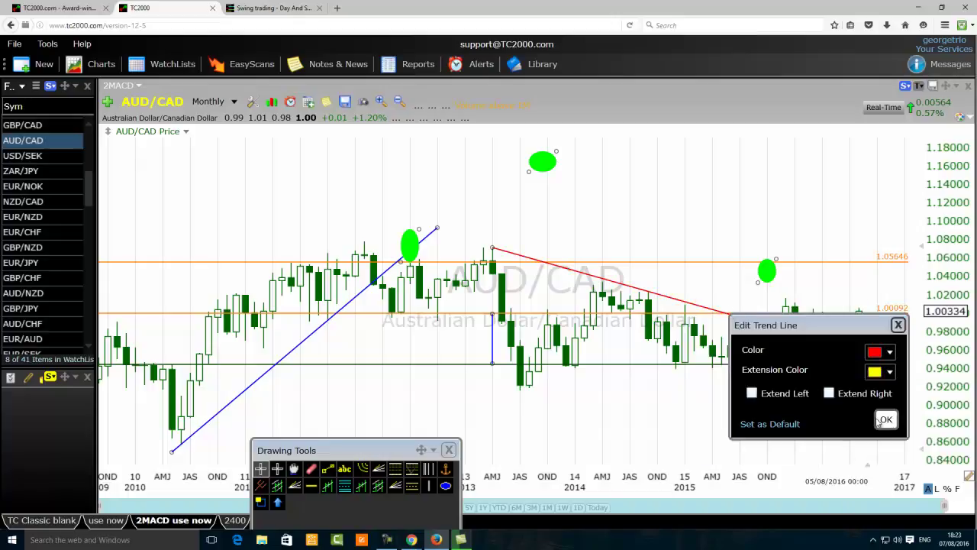
click(883, 419)
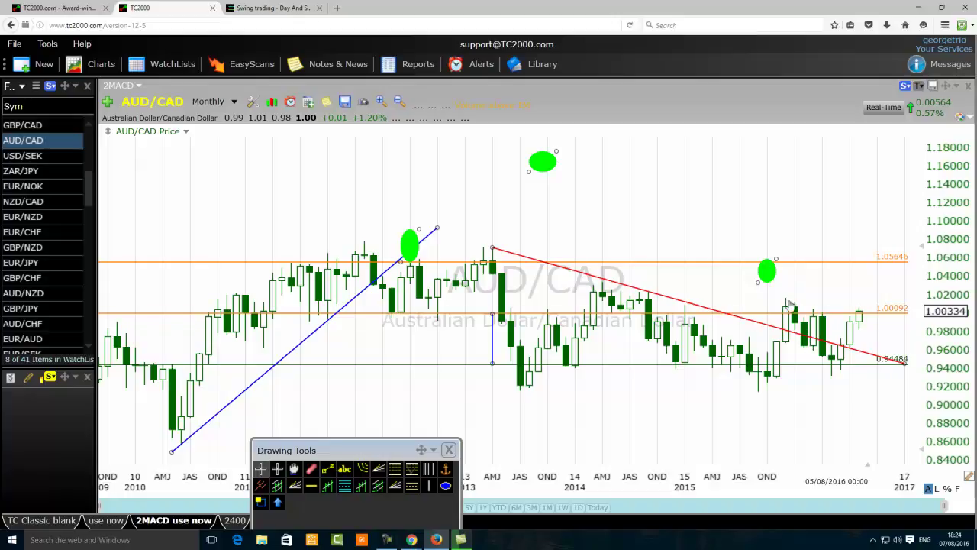
Step: Circle the 2016 candles breaking through the red line with a green ellipse
mouse_move(807, 344)
click(445, 486)
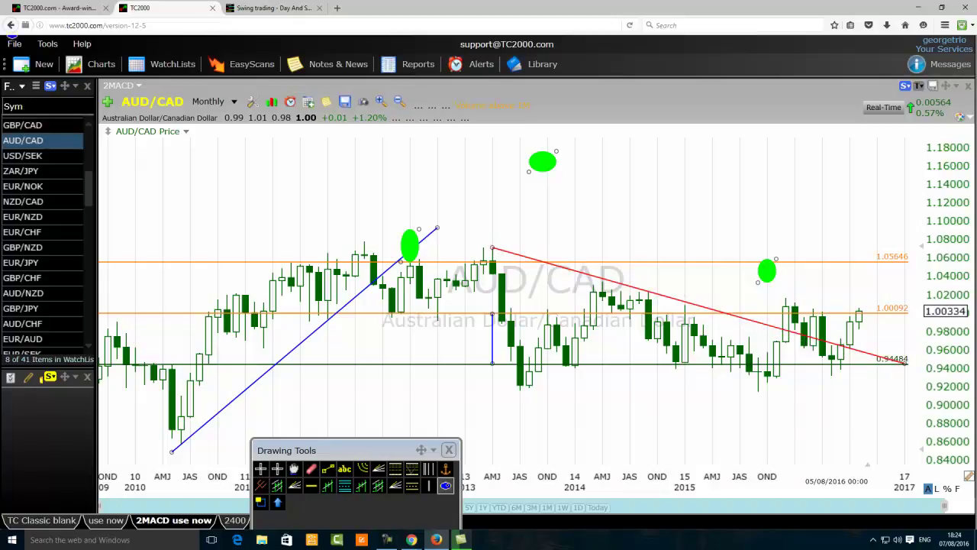
drag(824, 334, 796, 355)
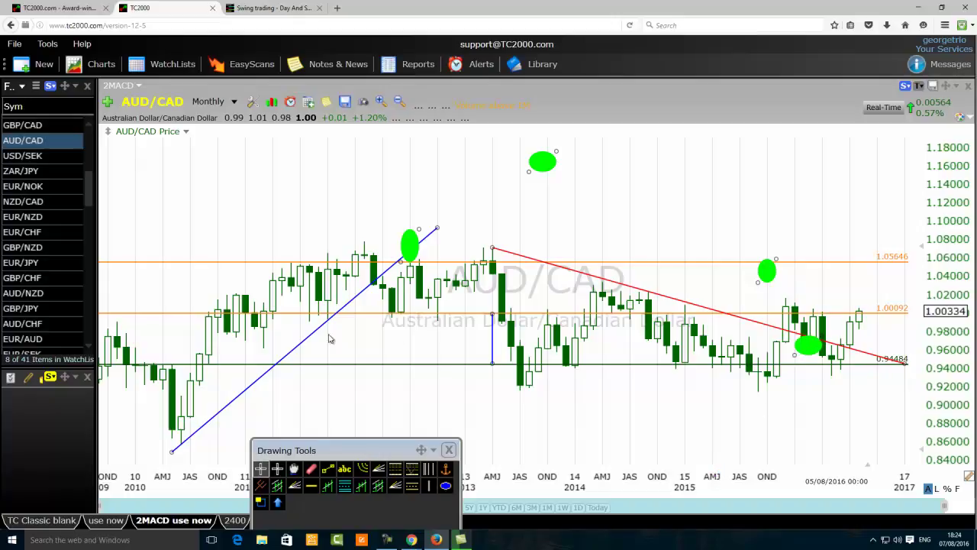
Step: Delete the rising blue trendline and the red trendline
right_click(309, 338)
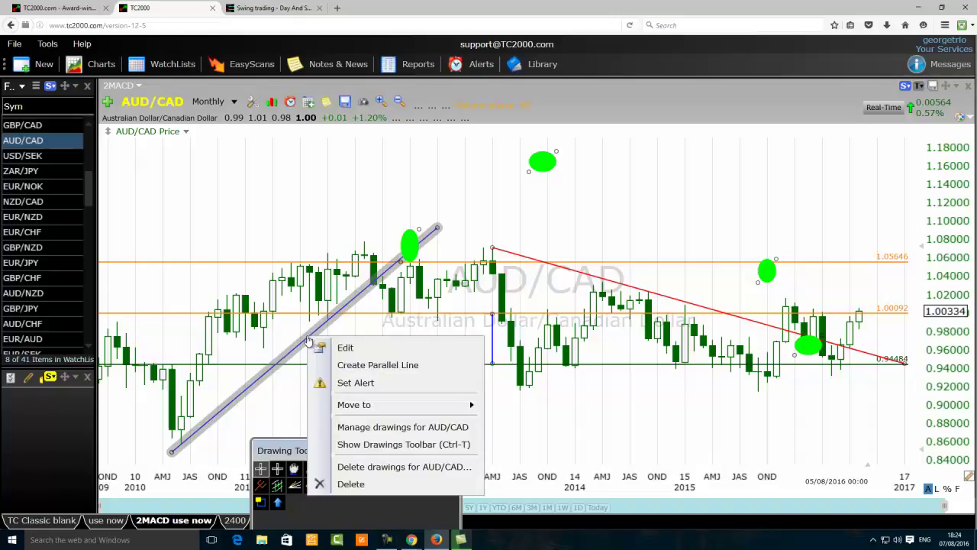
click(358, 485)
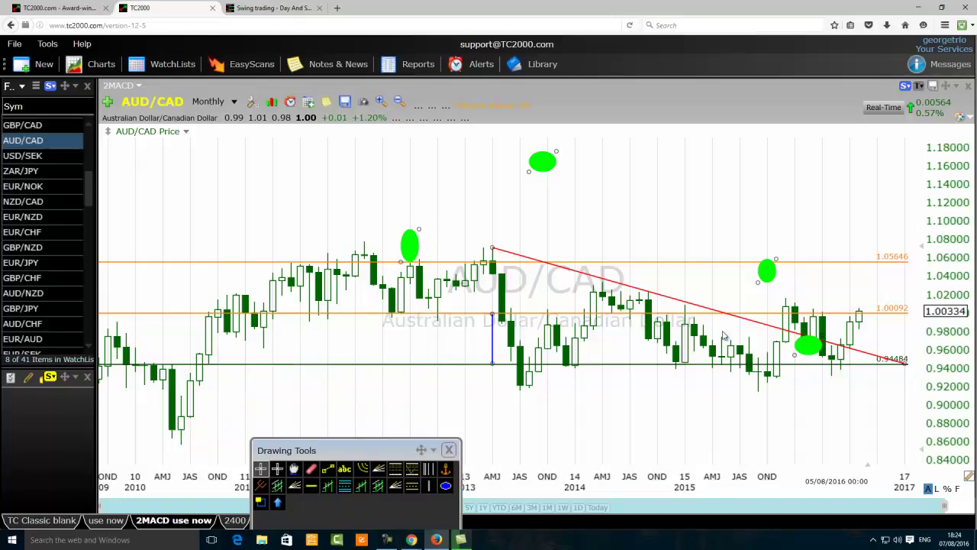
right_click(682, 305)
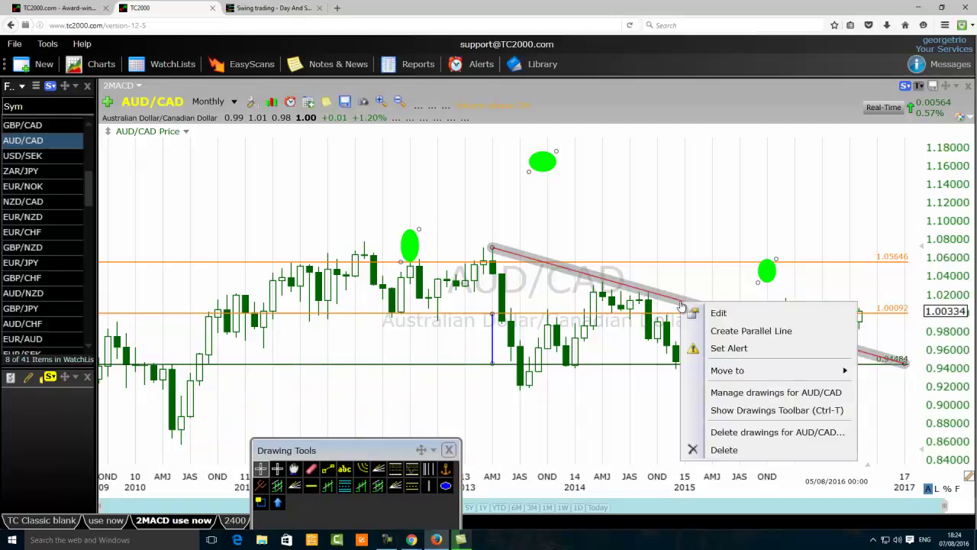
click(721, 448)
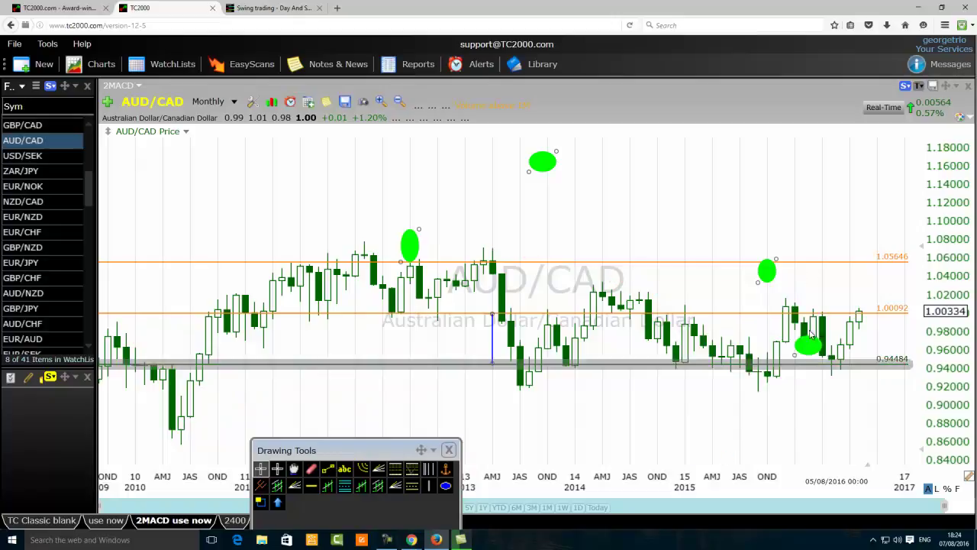
Step: Delete the ellipses near 1.04, at the top, and near 1.07
right_click(768, 275)
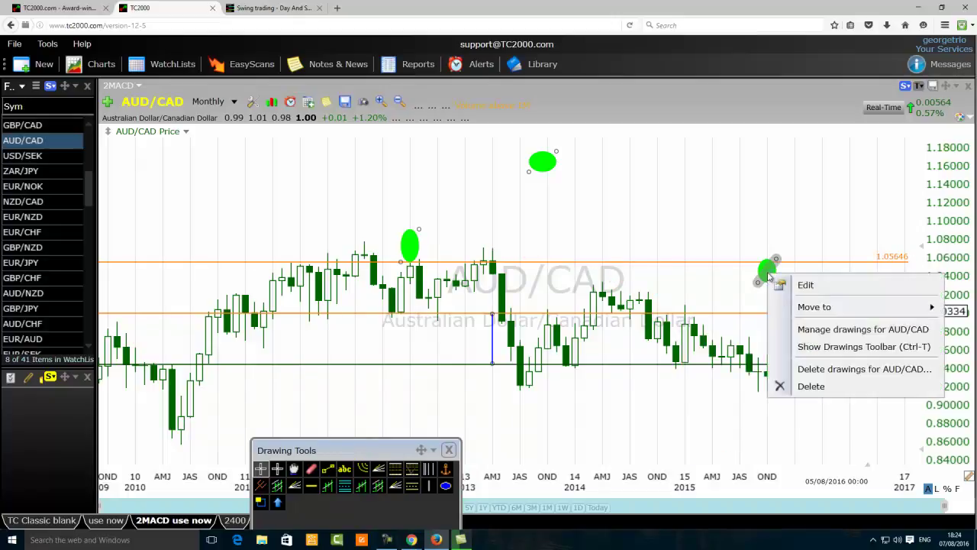
click(813, 387)
right_click(546, 163)
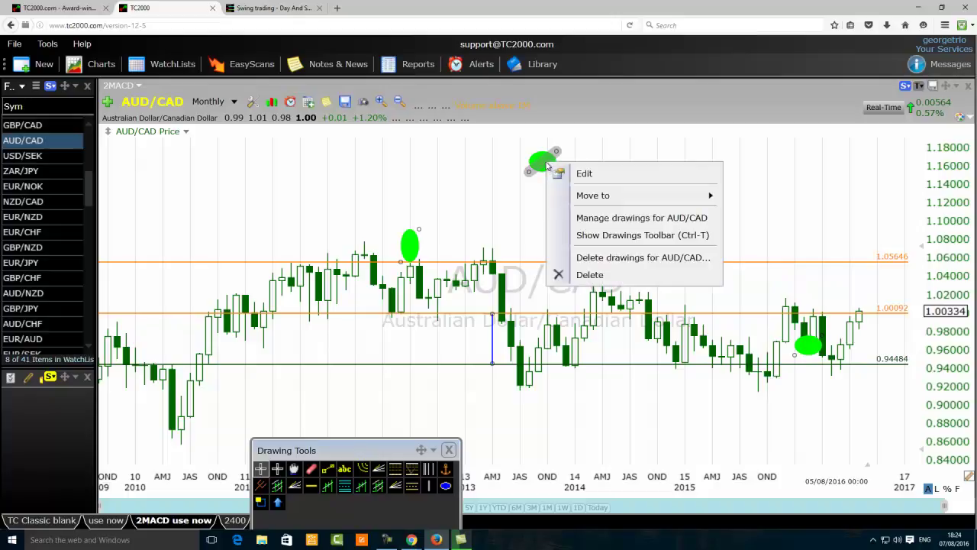
click(599, 281)
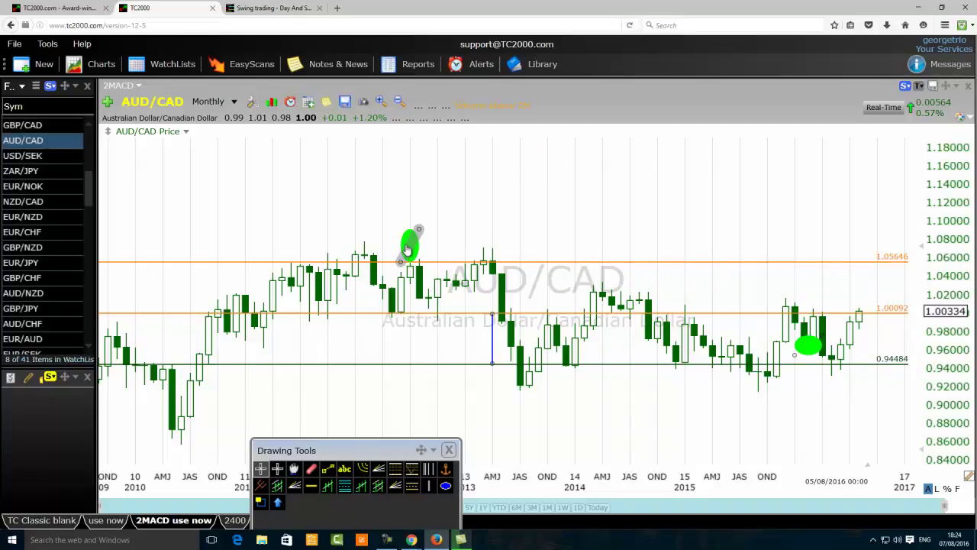
right_click(406, 245)
click(449, 359)
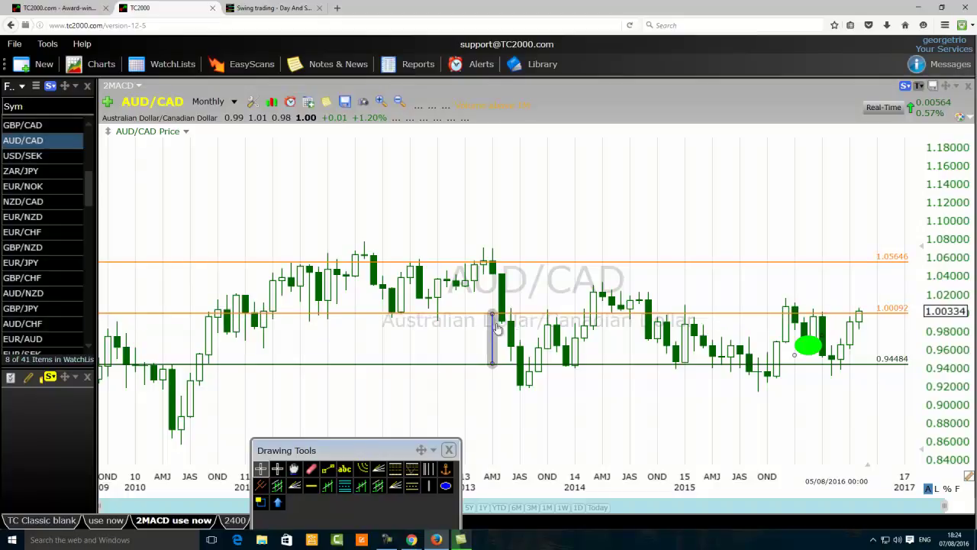
Step: Shift the blue range line to mid-2014 and draw a trendline rising from the 2010 low near 0.86
mouse_move(495, 334)
mouse_down()
mouse_move(460, 274)
mouse_move(622, 323)
mouse_move(620, 336)
mouse_up()
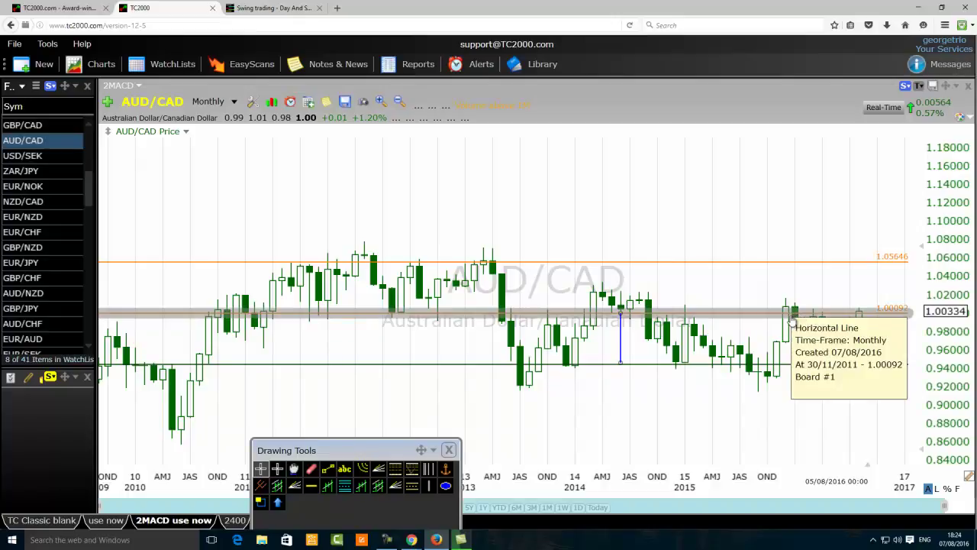
click(808, 346)
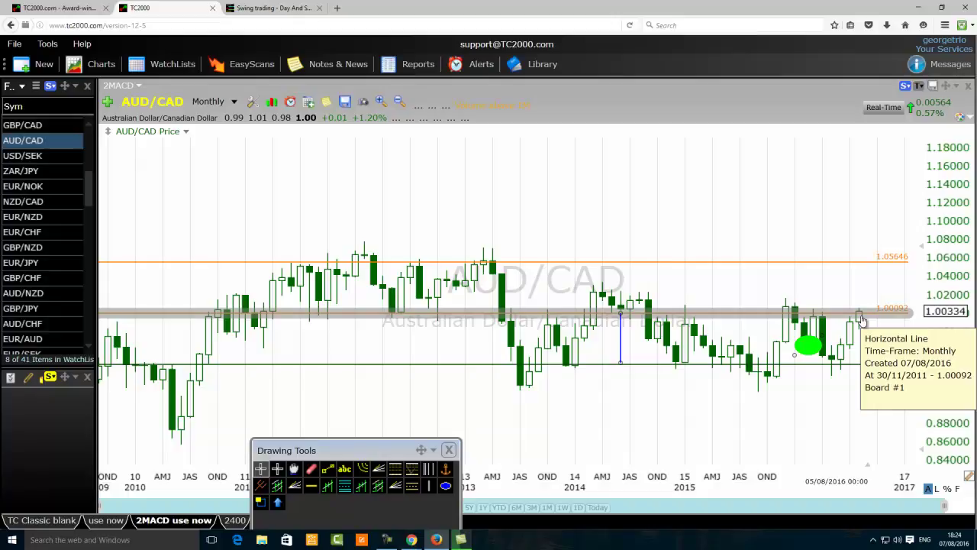
click(327, 468)
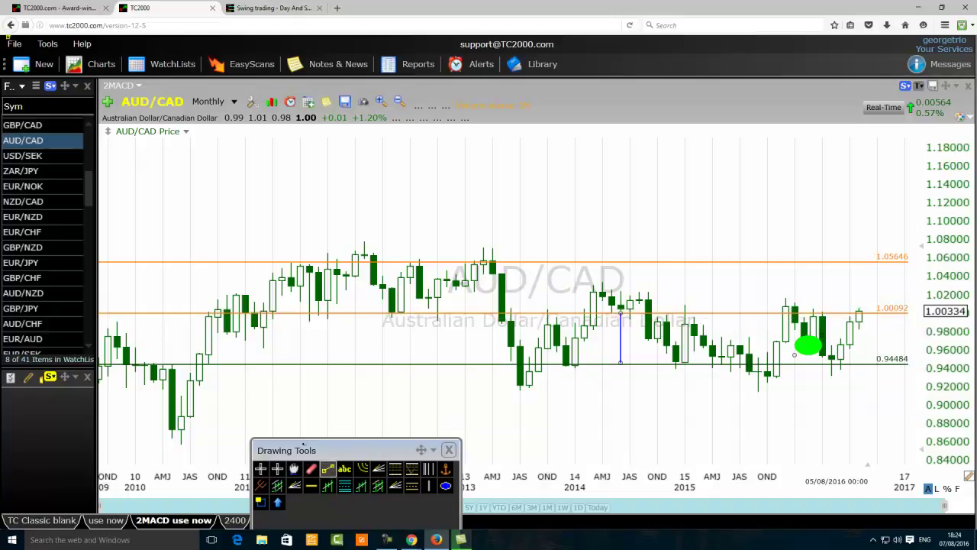
mouse_move(182, 442)
mouse_down()
mouse_move(441, 244)
mouse_move(447, 217)
mouse_up()
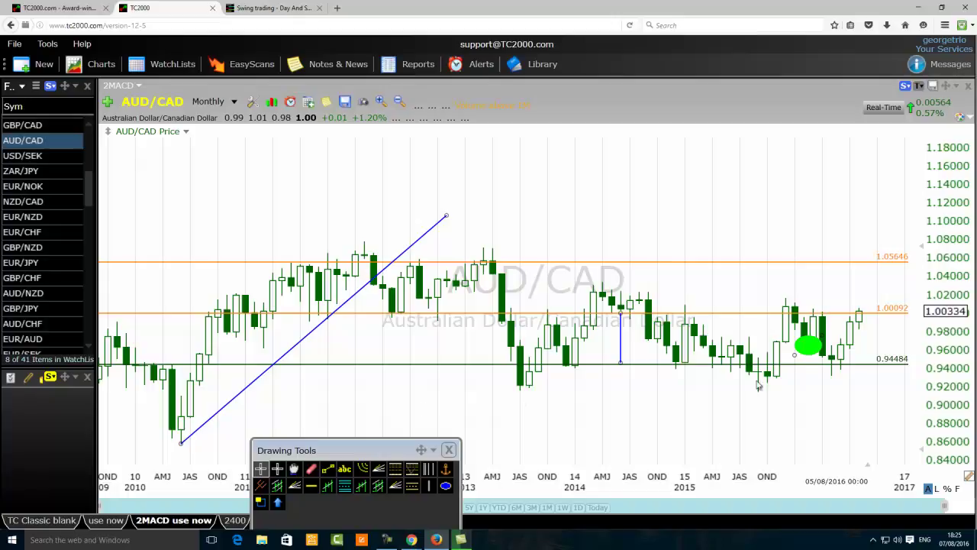
Step: Remove the rising blue trendline, keeping the three horizontal lines, measured range and green ellipse
click(298, 342)
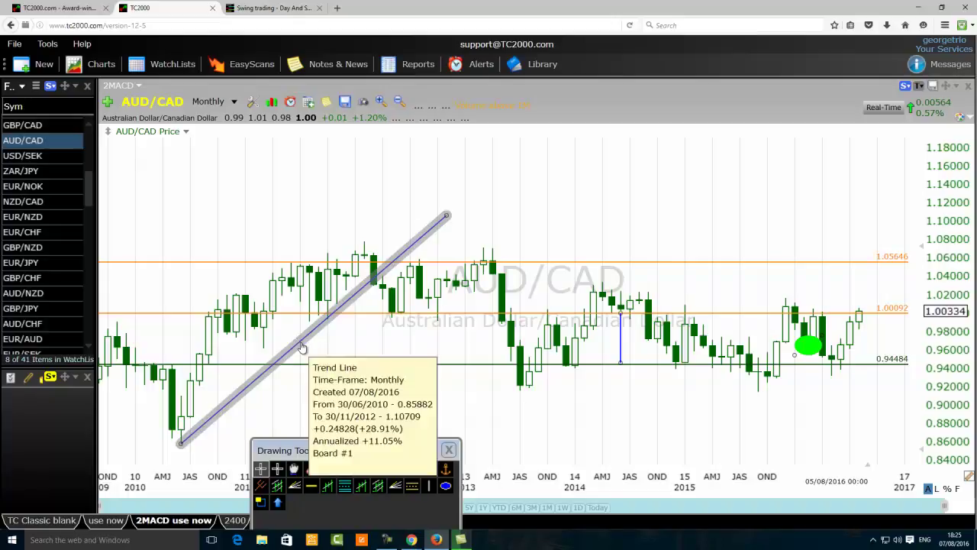
right_click(298, 342)
click(344, 492)
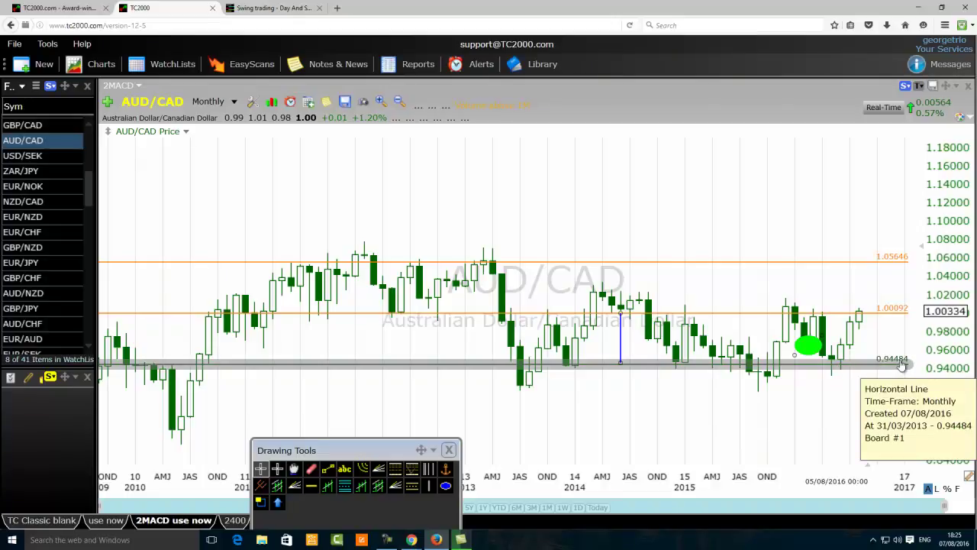
mouse_move(889, 316)
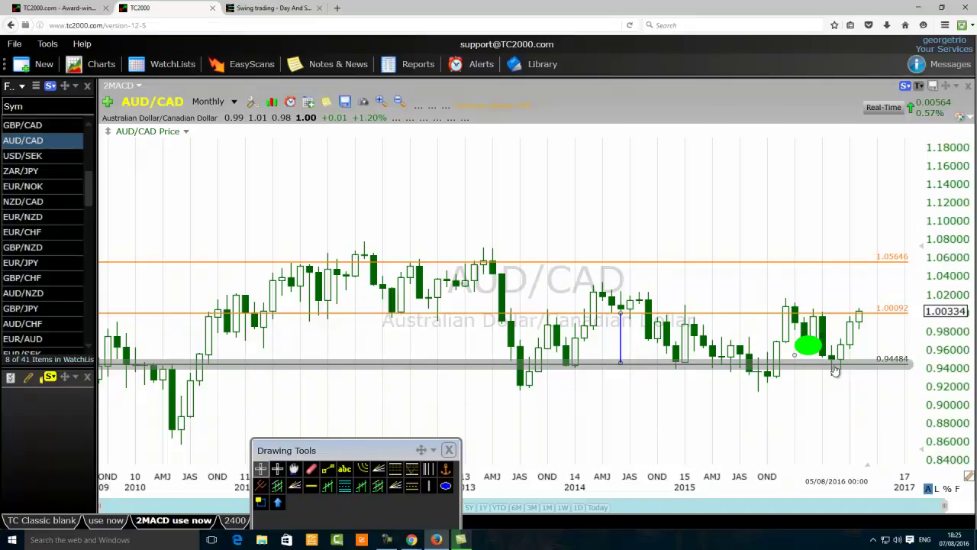
mouse_move(834, 370)
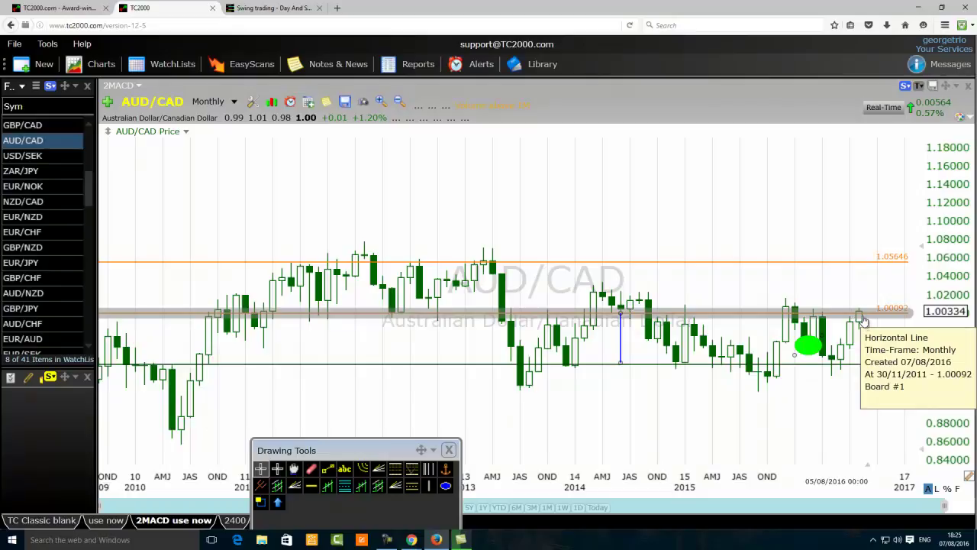
Step: Draw a blue up-down-up zigzag past 1.05646 and a horizontal line at the 1.02815 peak
click(327, 469)
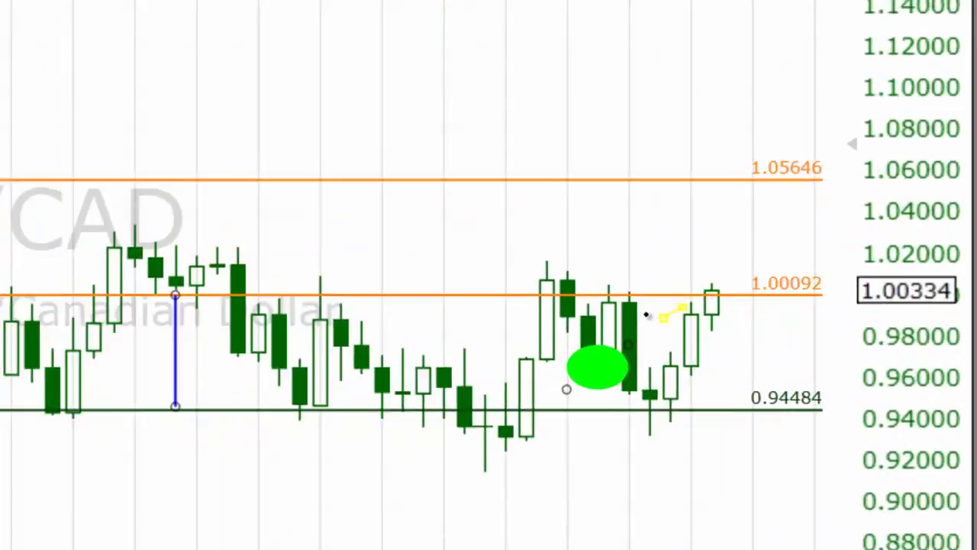
drag(831, 320, 856, 288)
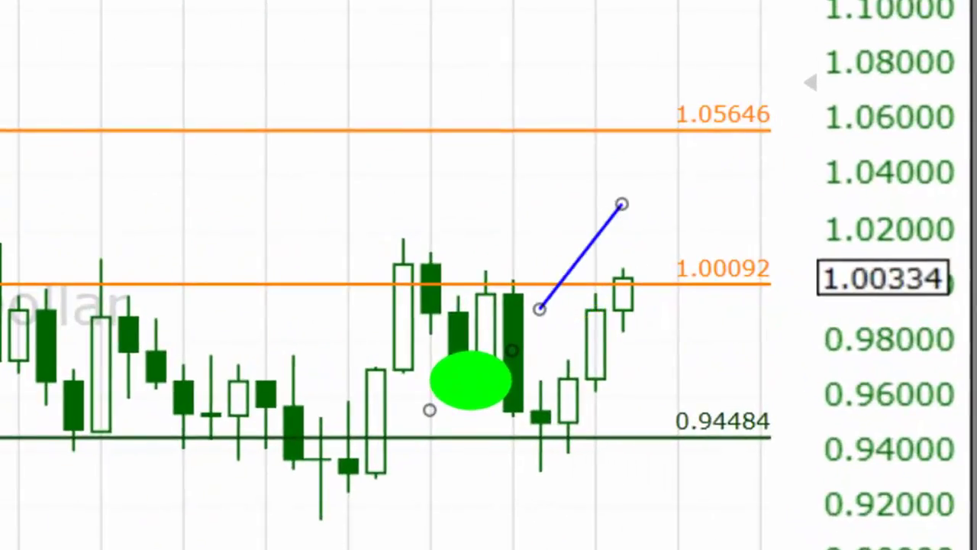
drag(623, 204, 649, 291)
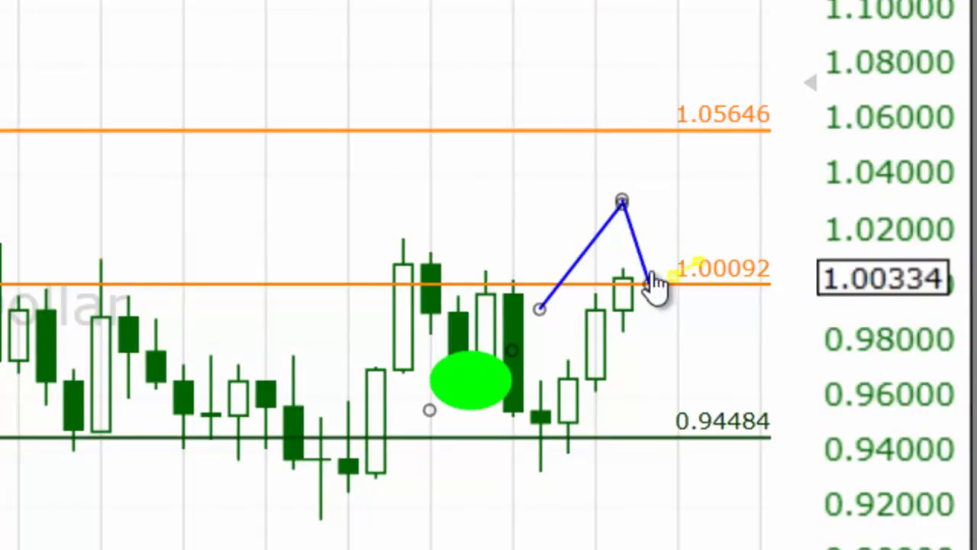
drag(651, 269, 757, 93)
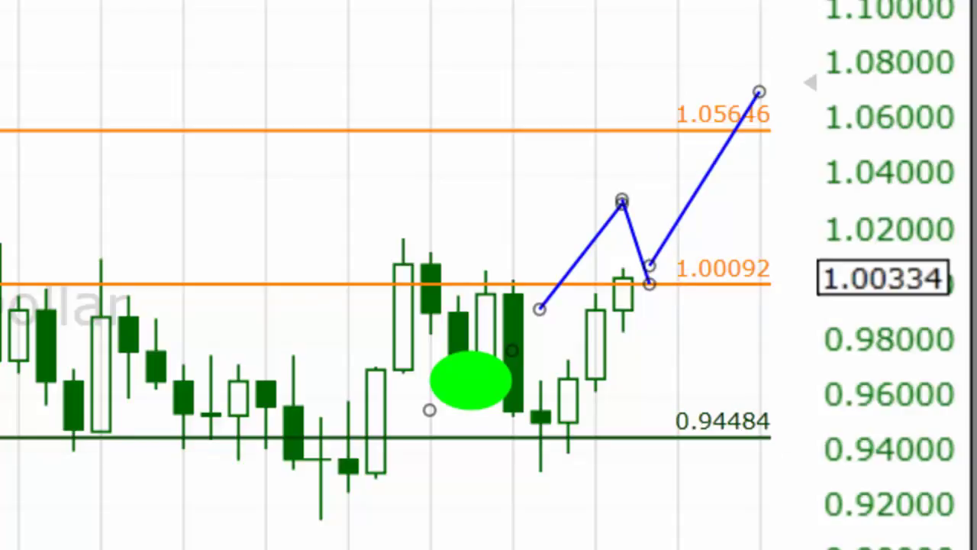
drag(623, 218, 622, 207)
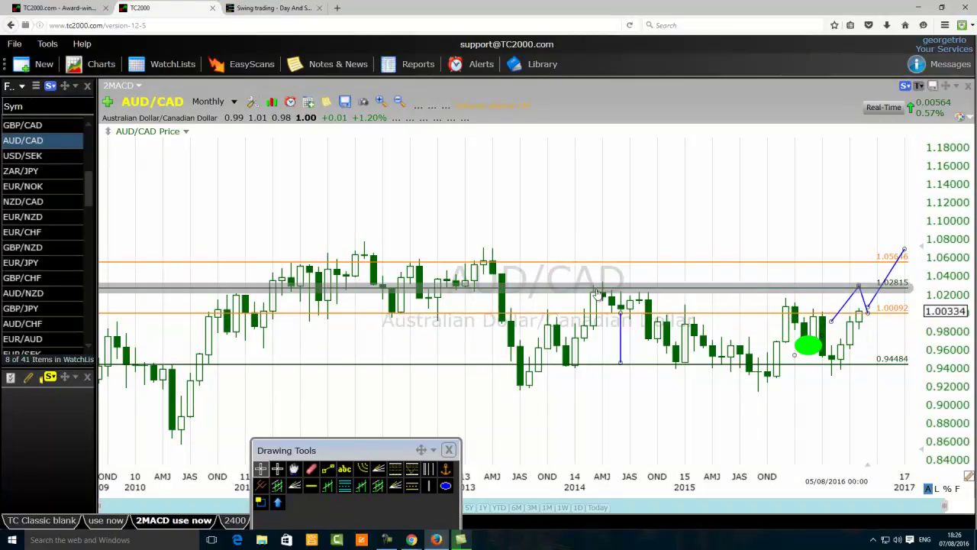
Step: Move the Drawing Tools palette off the chart and open the Monthly interval dropdown
mouse_move(602, 296)
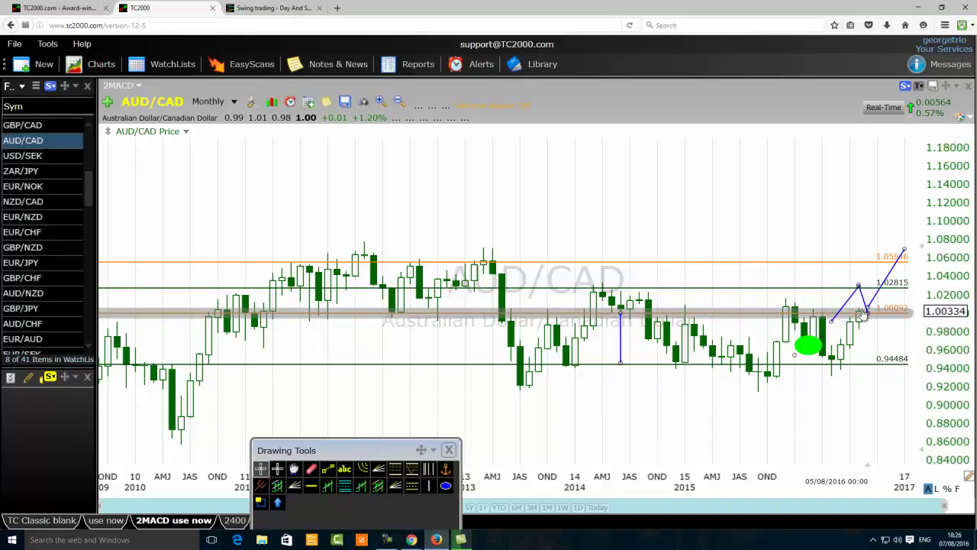
mouse_move(858, 314)
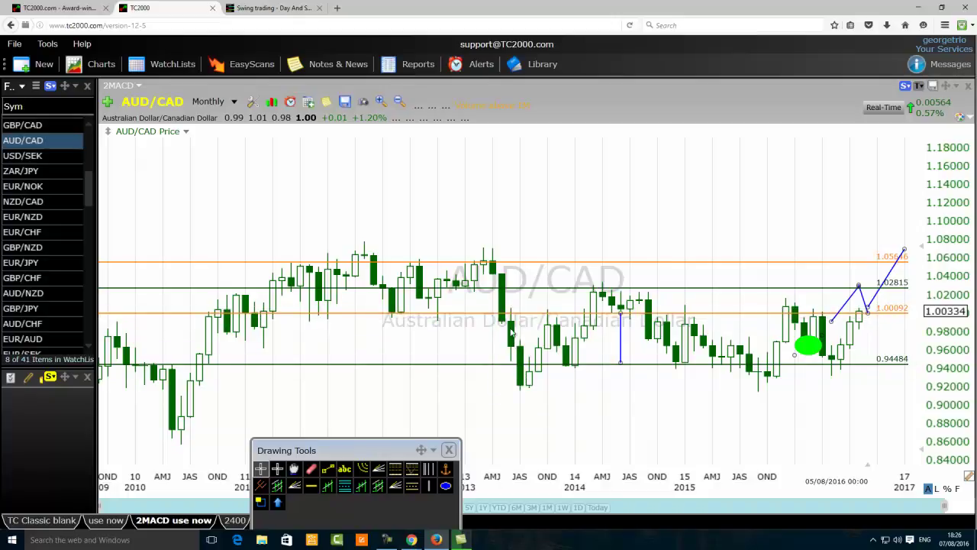
mouse_move(517, 322)
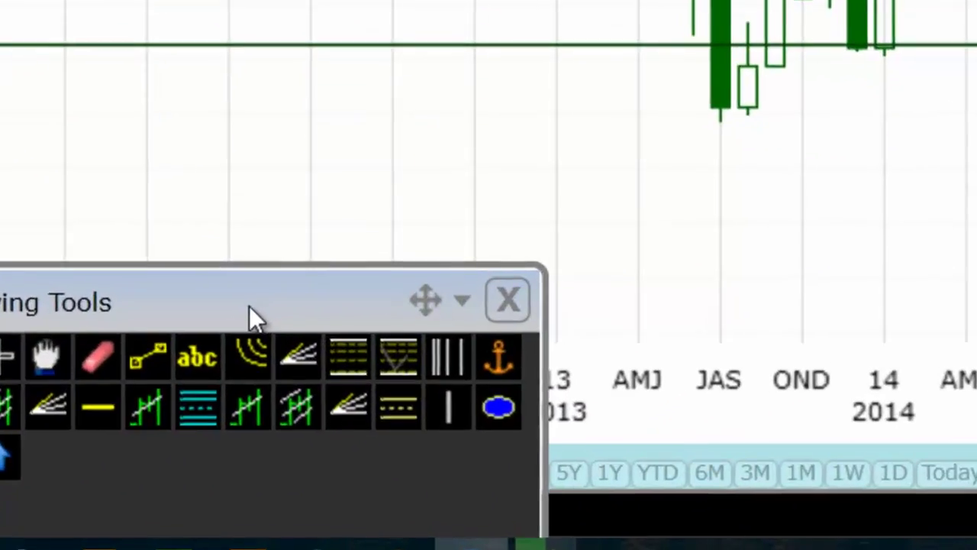
mouse_move(366, 455)
mouse_down()
mouse_move(316, 499)
mouse_move(319, 491)
mouse_up()
mouse_move(108, 426)
mouse_down()
mouse_move(149, 386)
mouse_move(121, 391)
mouse_up()
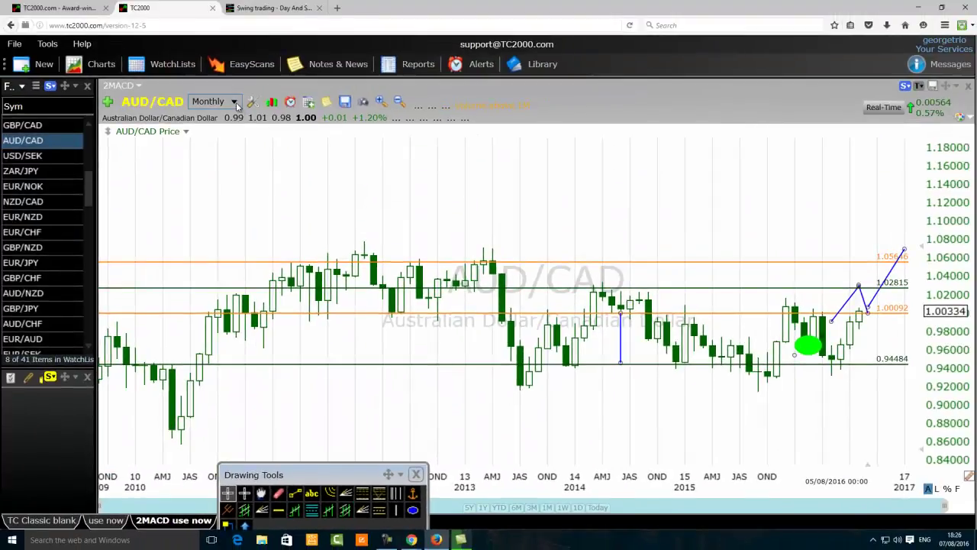
click(233, 102)
Step: Change the interval to 30 Minute and zoom out to show late July–early August 2016
click(230, 217)
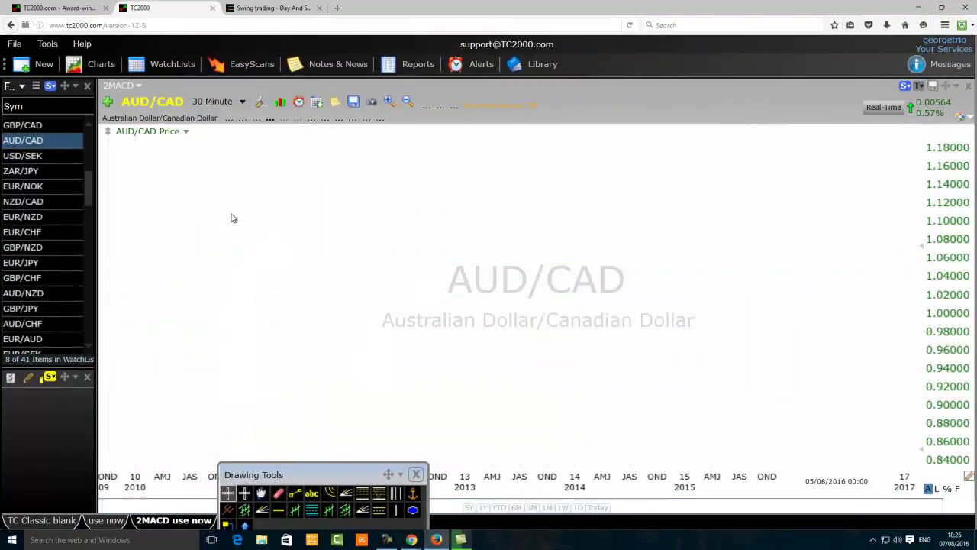
scroll(425, 397, down, 6)
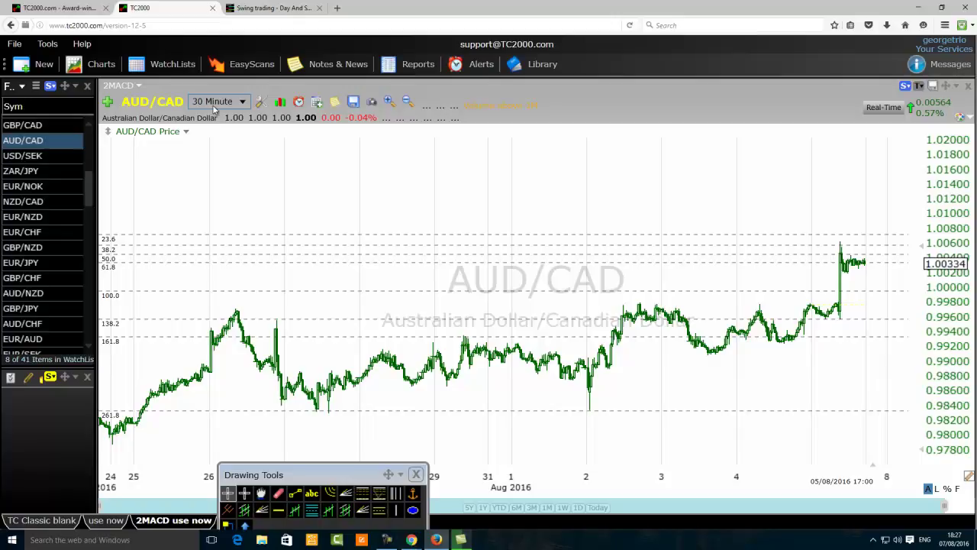
Step: Place a horizontal line at 0.99597, then nudge it to 0.99590
click(280, 512)
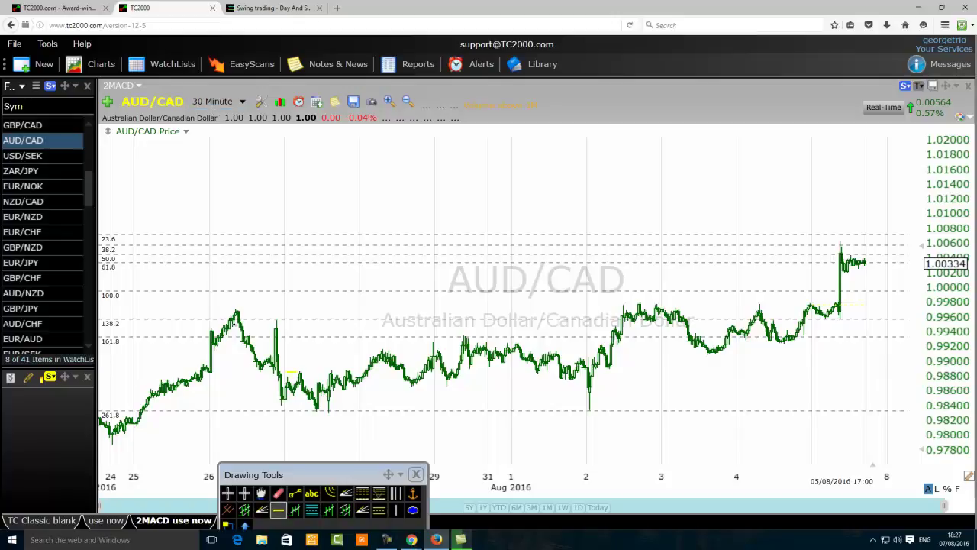
click(222, 319)
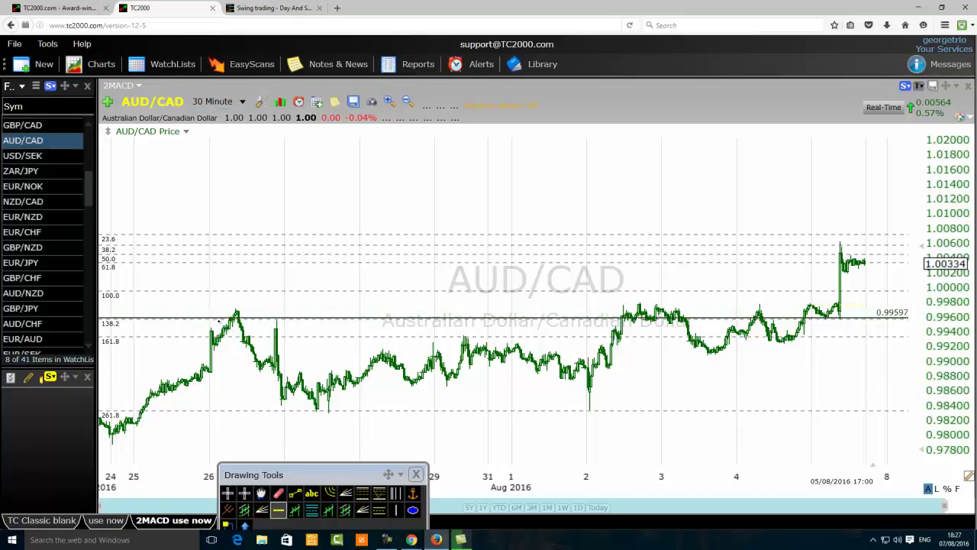
drag(219, 318, 219, 319)
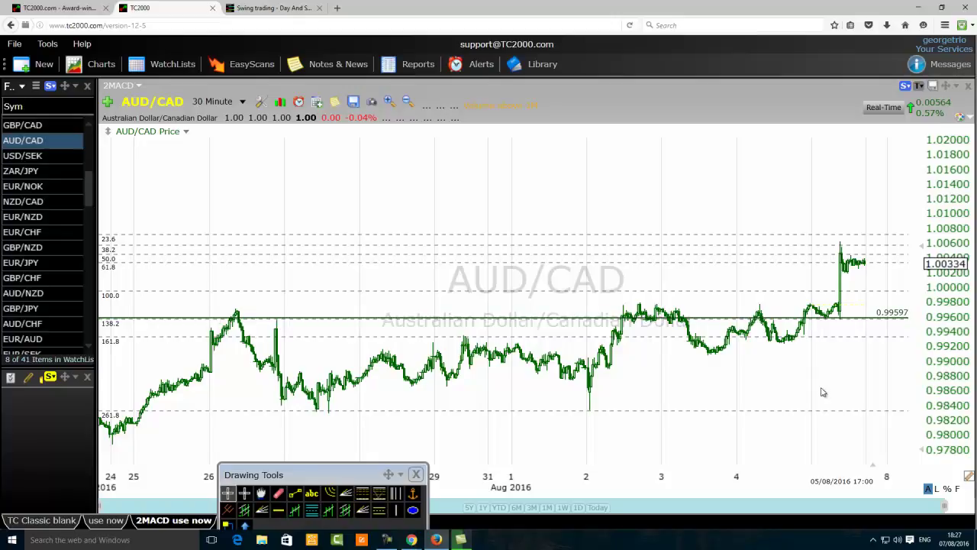
mouse_move(889, 321)
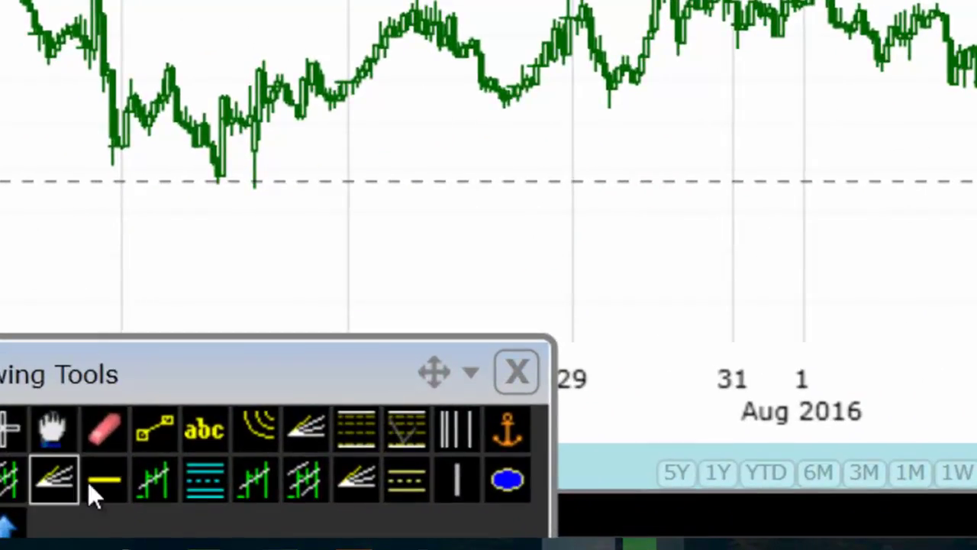
Step: Add horizontal lines near the late-July lows and fix the middle support line at 0.99155
click(88, 483)
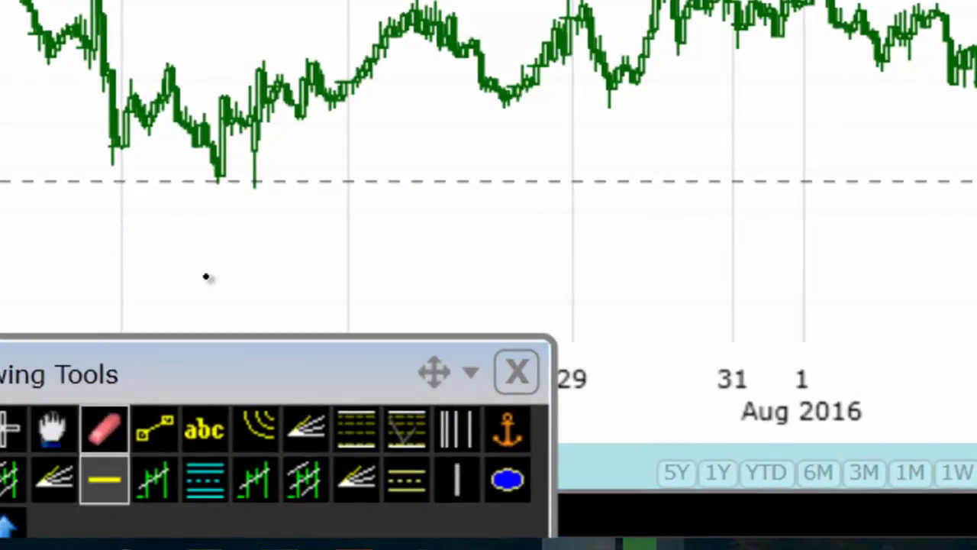
click(524, 102)
mouse_move(524, 102)
mouse_down()
mouse_move(528, 95)
mouse_move(524, 107)
mouse_up()
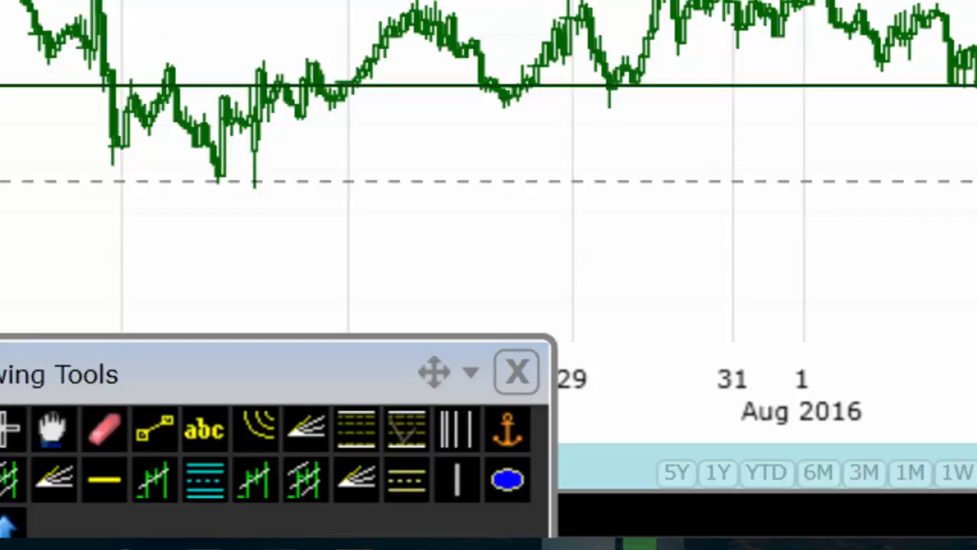
click(103, 481)
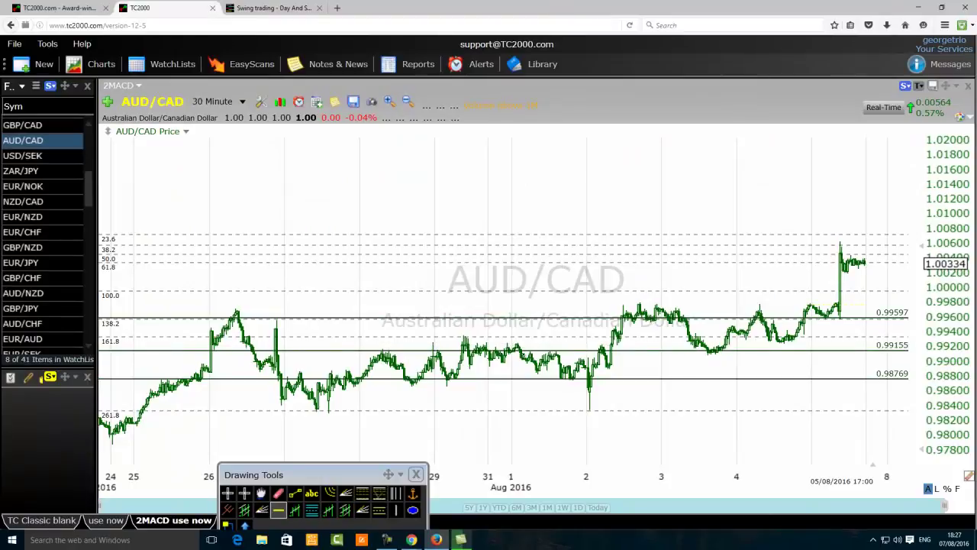
click(527, 350)
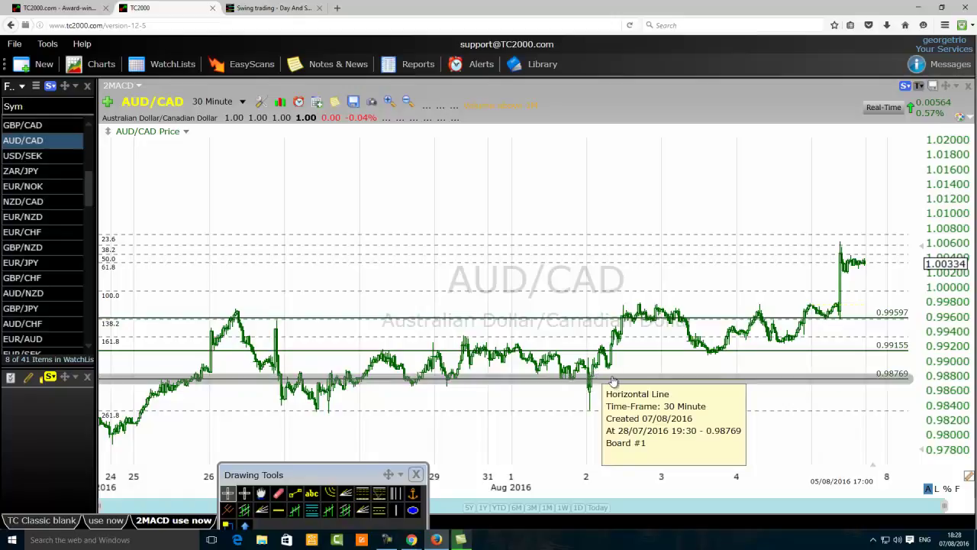
mouse_move(649, 319)
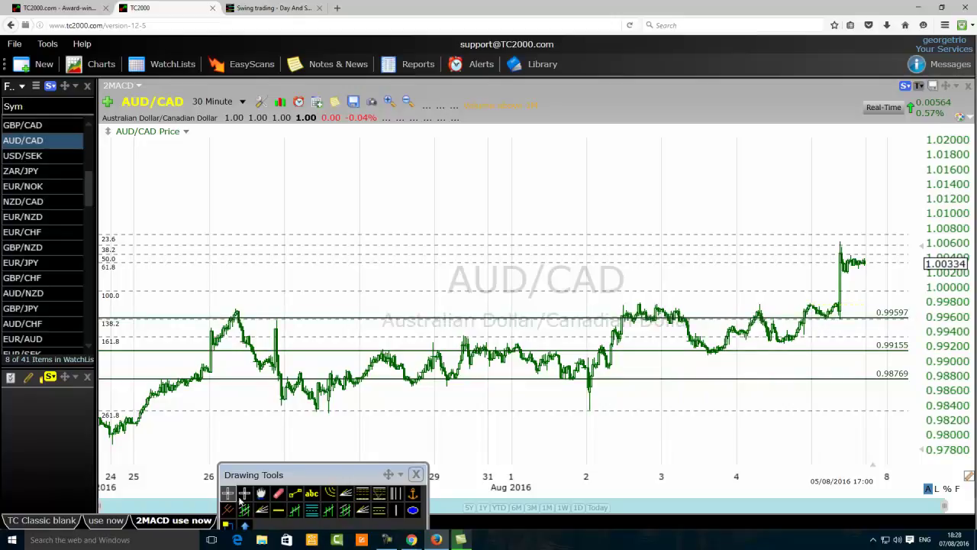
click(294, 495)
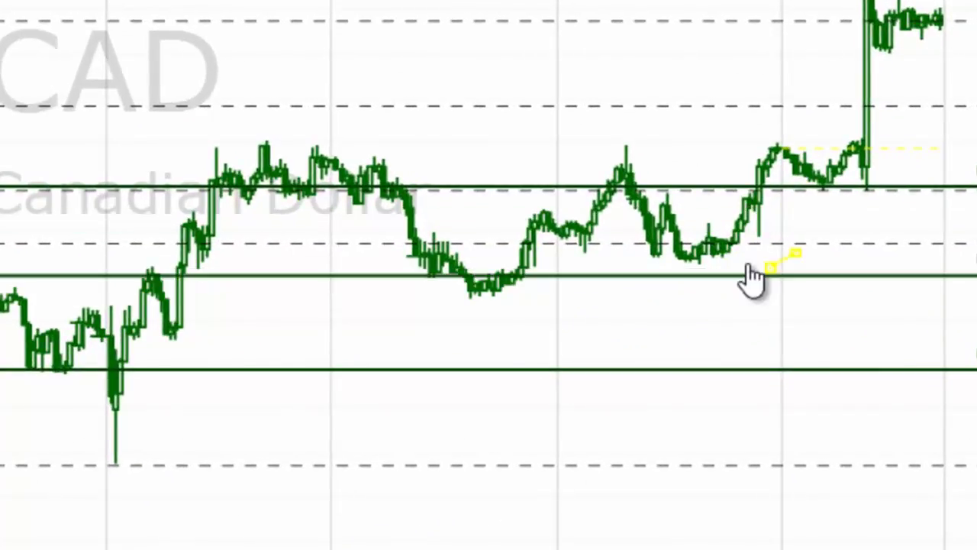
Step: Raise the middle support line slightly and draw a blue trendline down from the August peak
drag(690, 275, 771, 144)
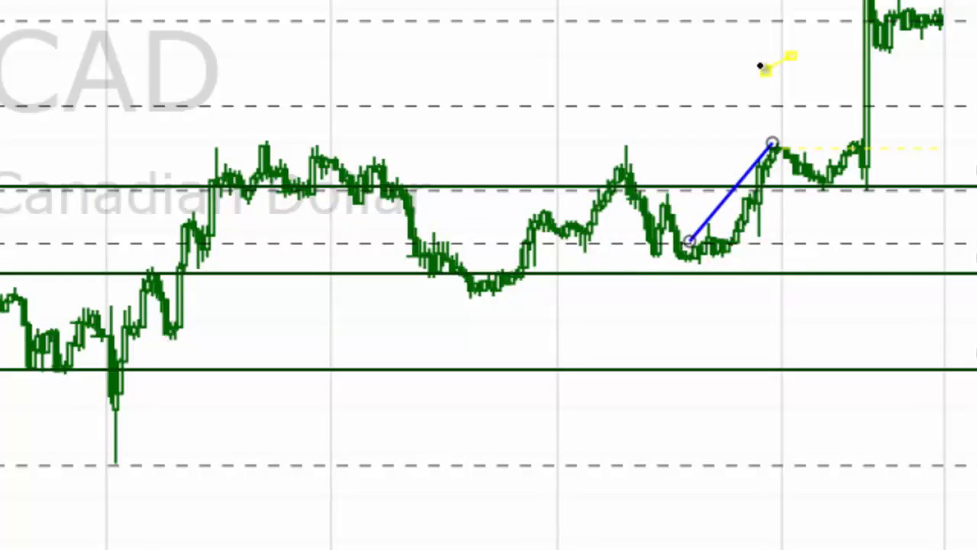
drag(773, 144, 831, 186)
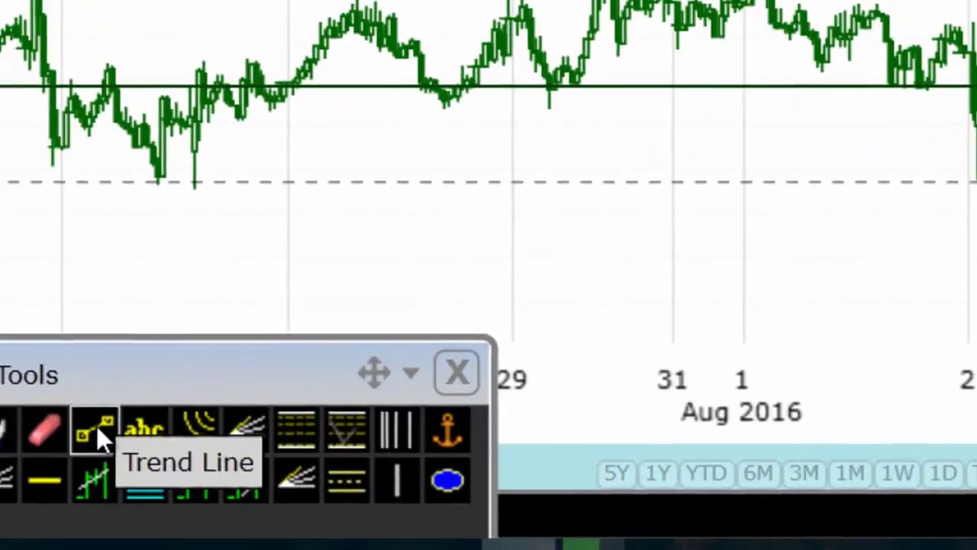
click(96, 425)
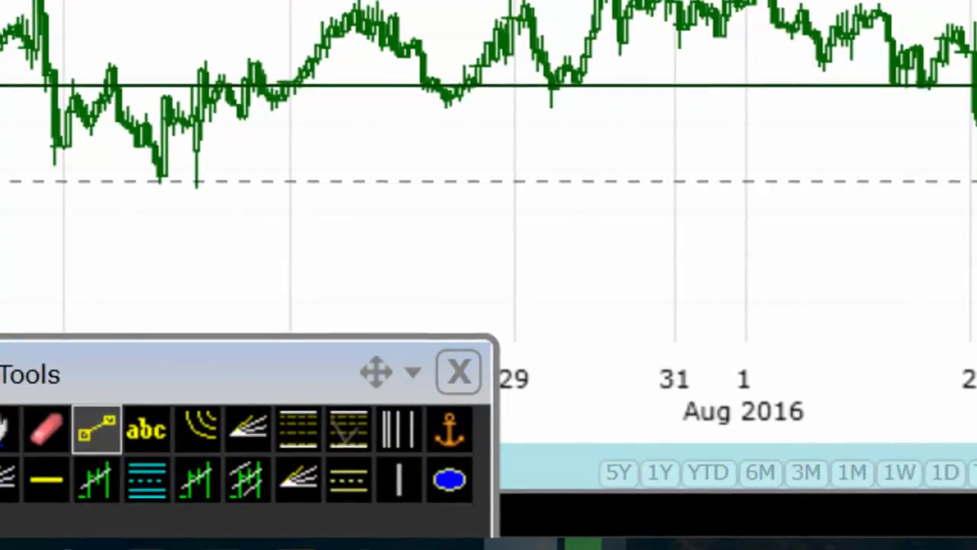
Step: Draw a vertical blue line up from 0.99597 on Aug 4, adjusting both its ends
mouse_move(542, 0)
mouse_down()
mouse_move(553, 114)
mouse_move(543, 102)
mouse_up()
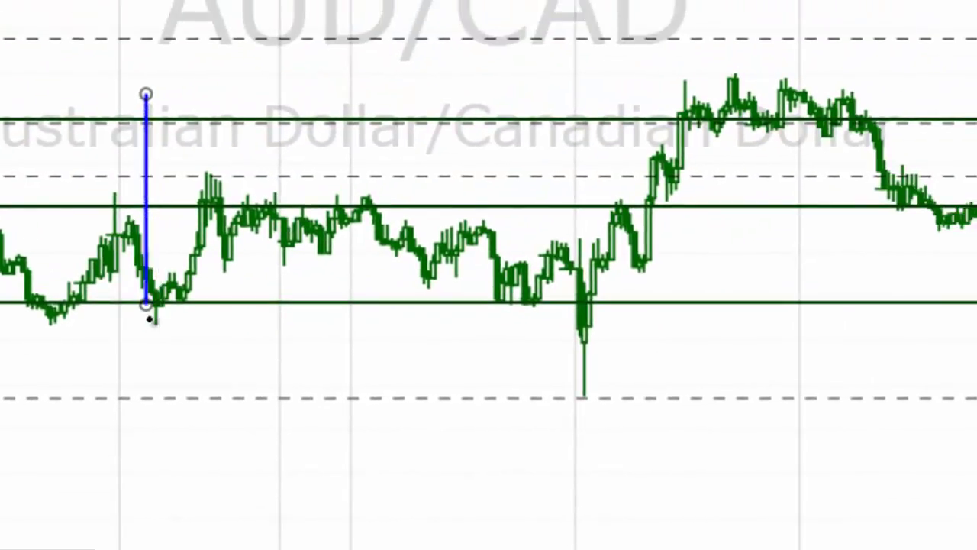
mouse_move(149, 319)
mouse_down()
mouse_move(138, 319)
mouse_move(166, 283)
mouse_move(147, 289)
mouse_move(147, 306)
mouse_up()
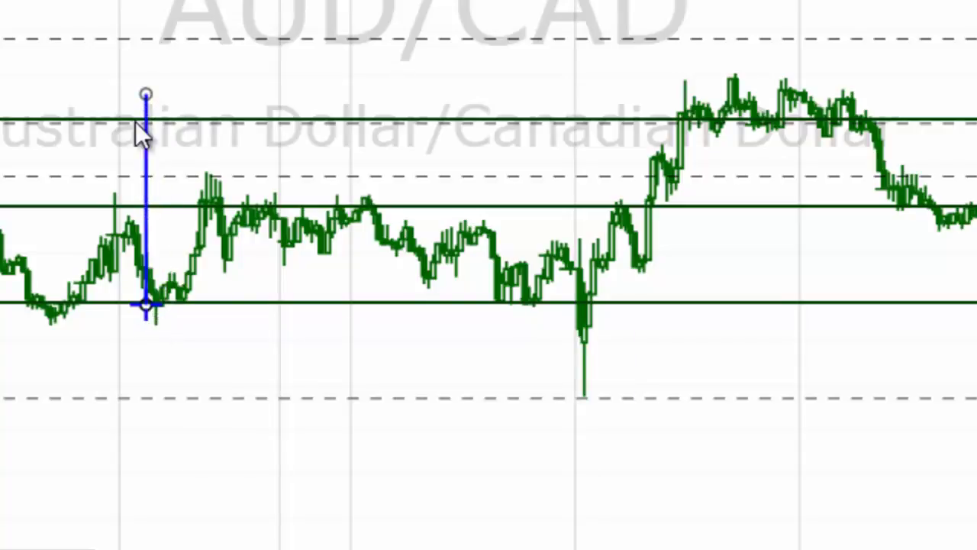
drag(146, 95, 148, 119)
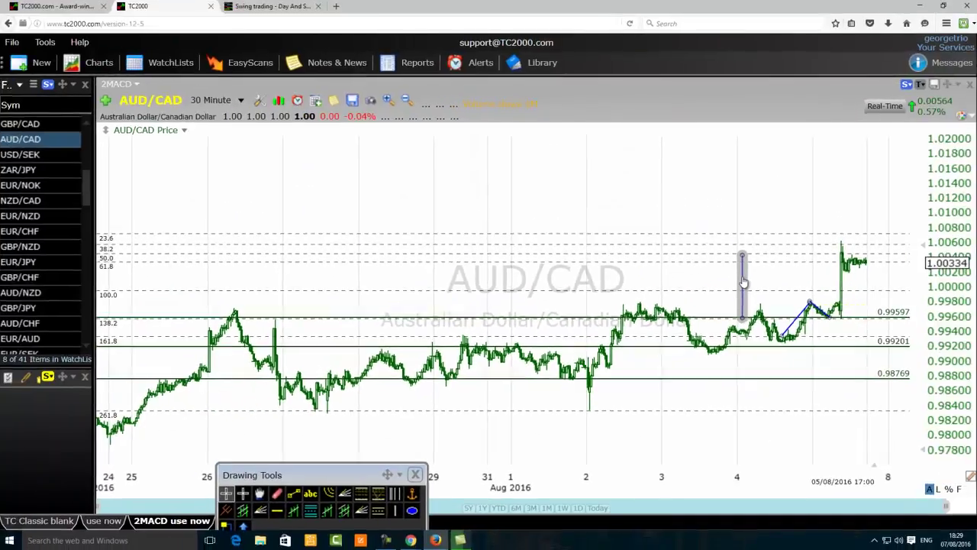
click(278, 510)
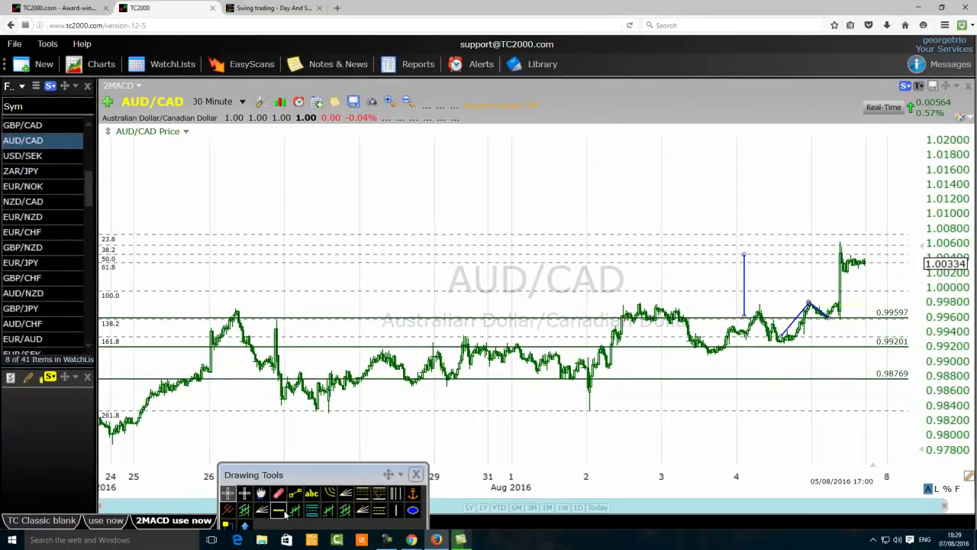
Step: Place a horizontal resistance line at 1.00472, level with the measured range's top
mouse_move(711, 258)
mouse_down()
mouse_move(711, 244)
mouse_move(711, 253)
mouse_up()
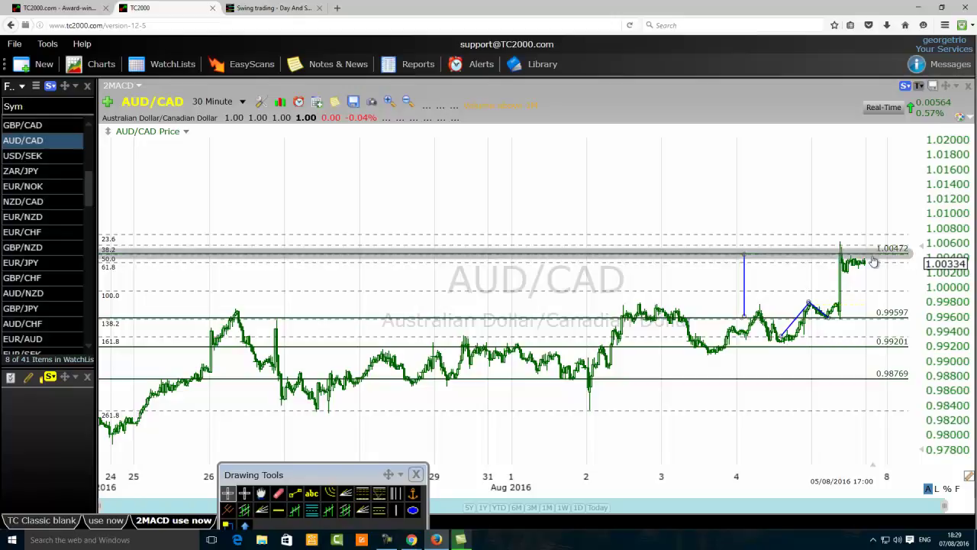
click(295, 492)
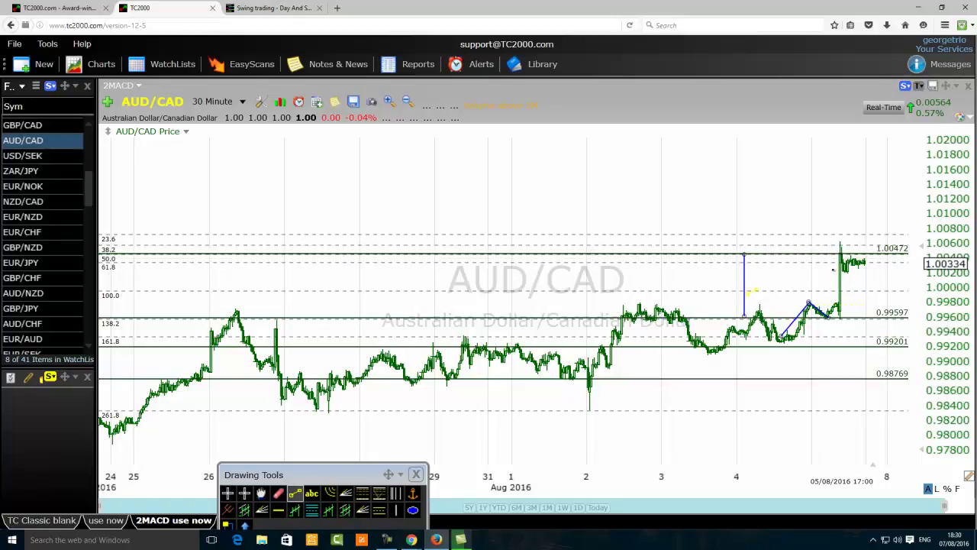
Step: Draw projected blue legs up, back down to 1.00472, and then steeply higher
drag(782, 279, 832, 232)
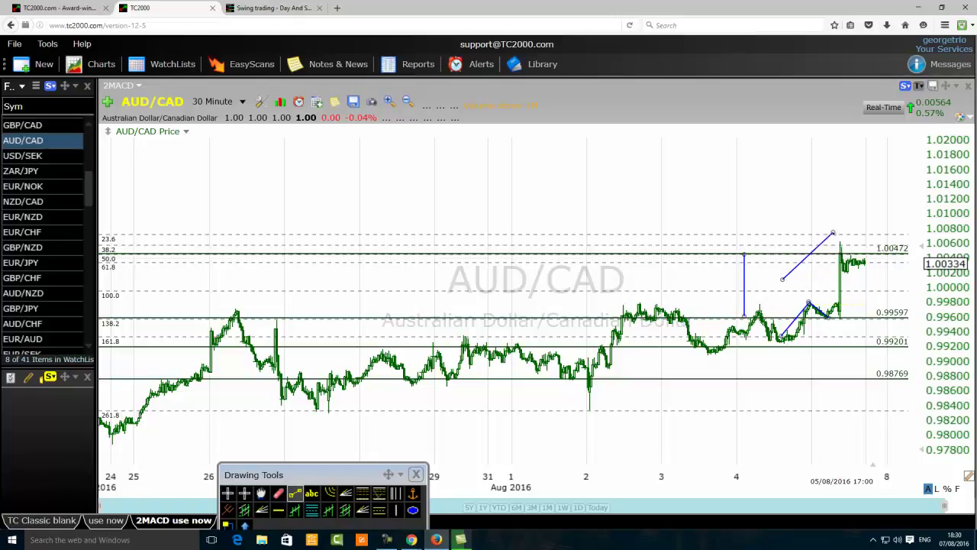
click(296, 494)
mouse_move(833, 233)
mouse_down()
mouse_move(875, 246)
mouse_move(908, 151)
mouse_up()
click(295, 494)
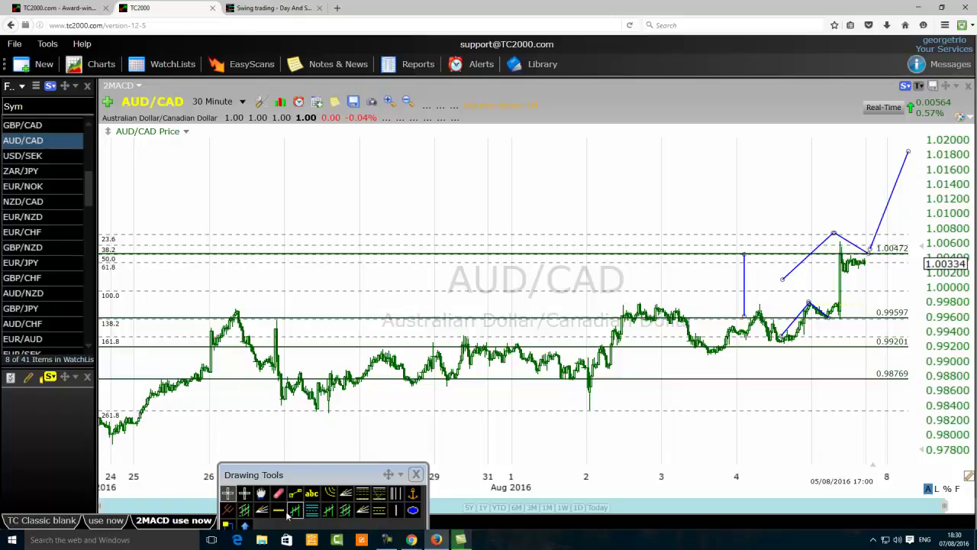
click(279, 515)
Step: Add a horizontal line at 1.00017 and a blue vertical projection rising from 1.00472 at the zigzag's turn
click(651, 288)
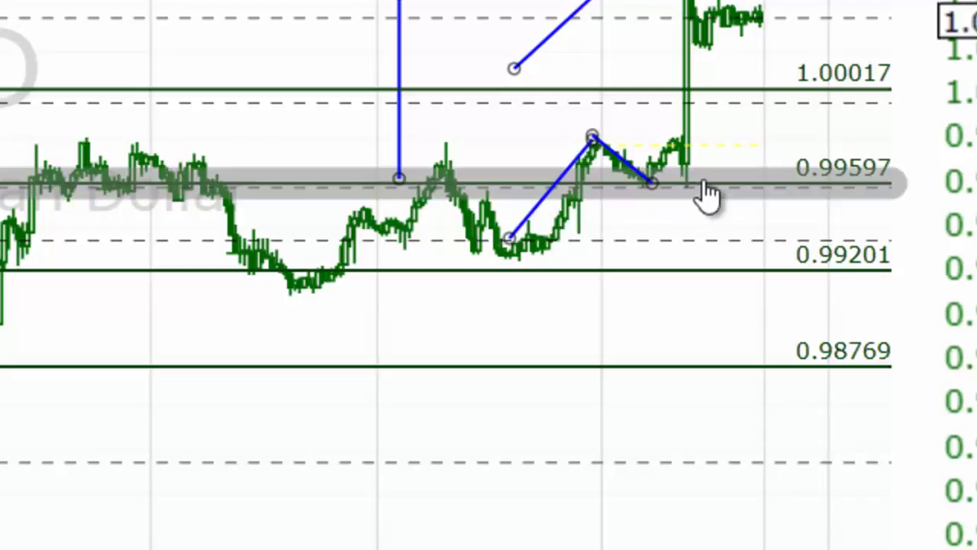
mouse_move(699, 200)
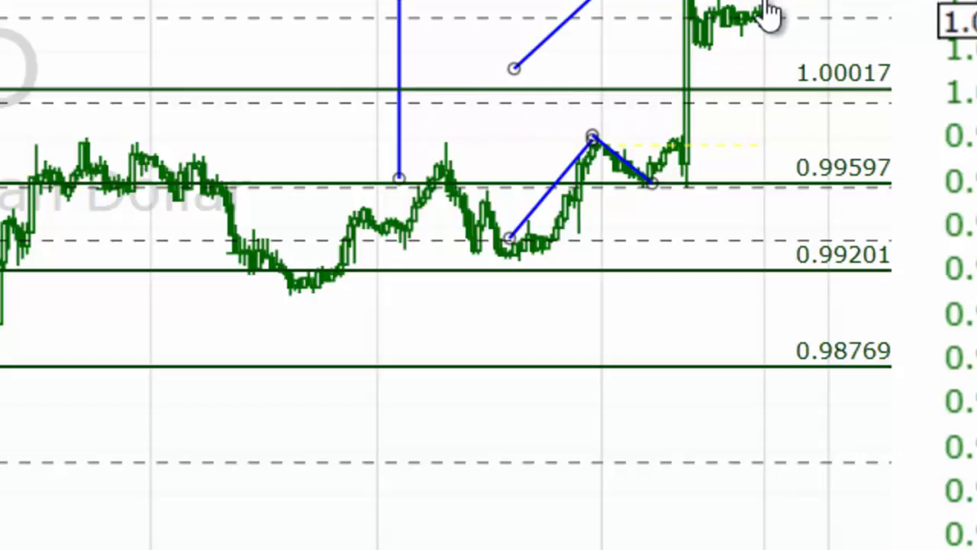
mouse_move(840, 7)
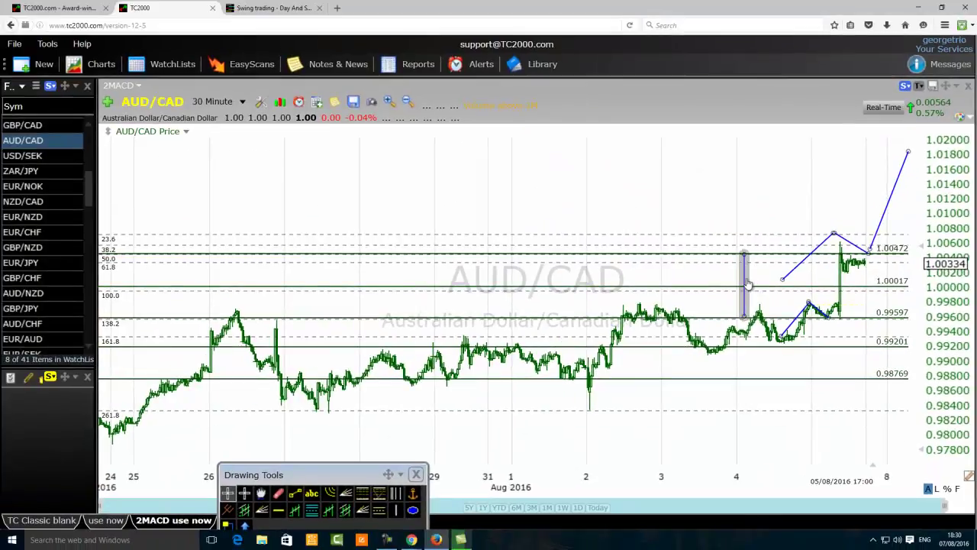
drag(748, 283, 871, 221)
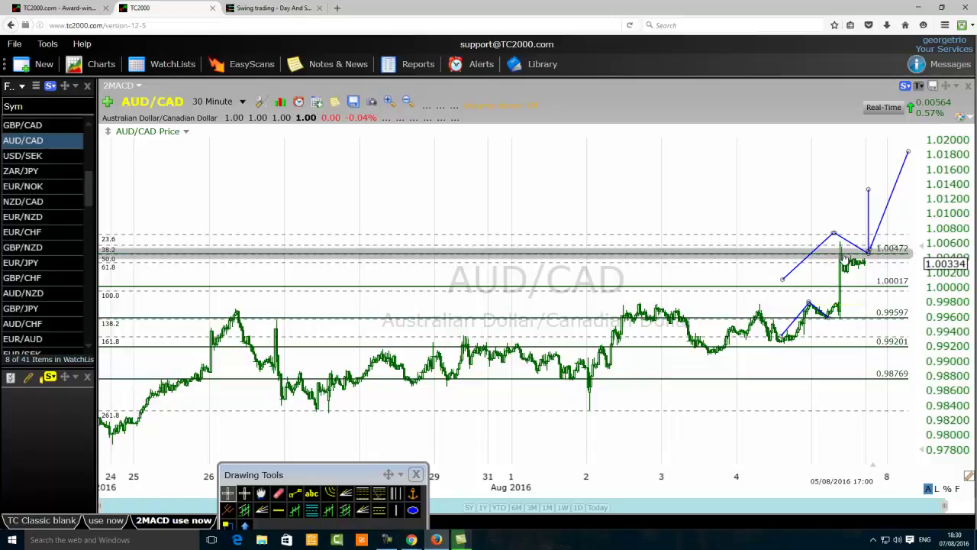
mouse_move(843, 256)
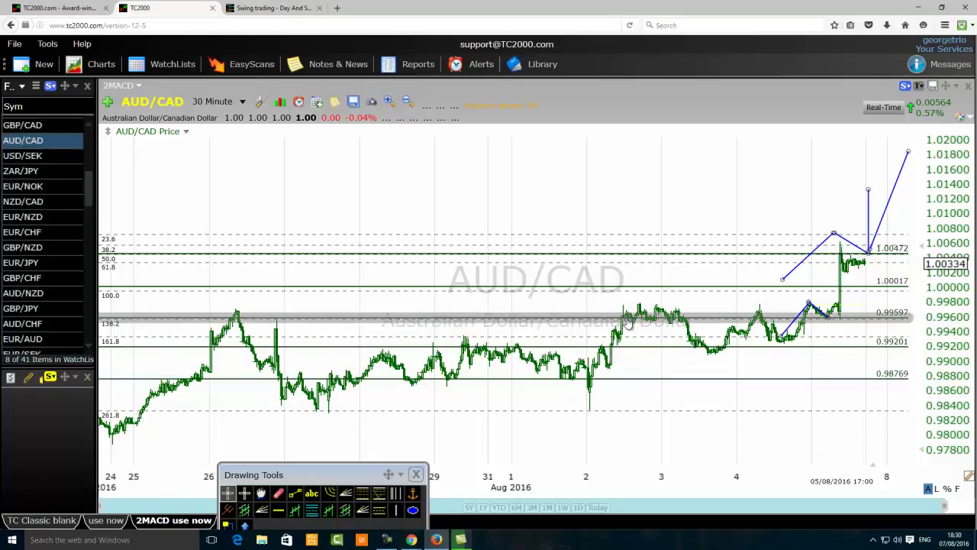
mouse_move(628, 321)
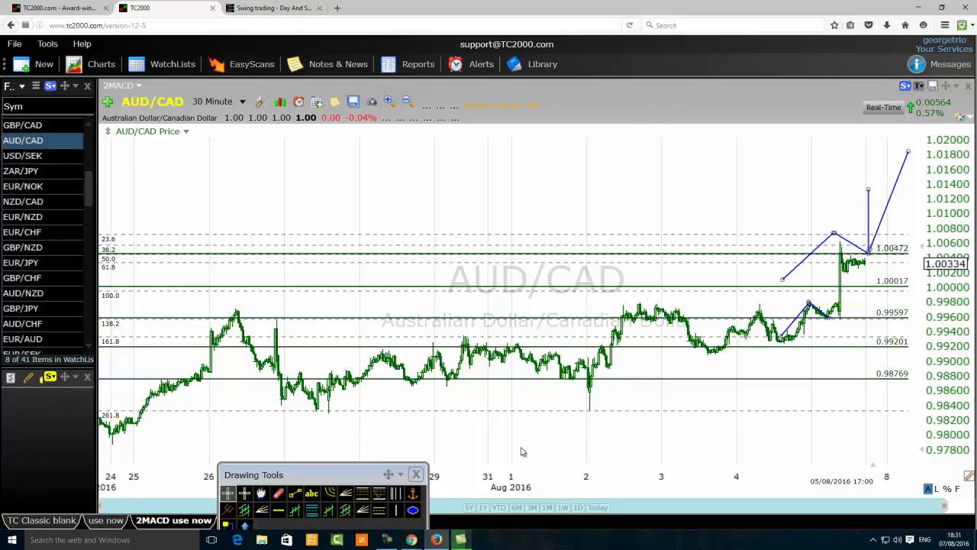
Step: Draw a falling trendline from the Jul 26 peak and a rising one from the Aug 2 low
click(298, 494)
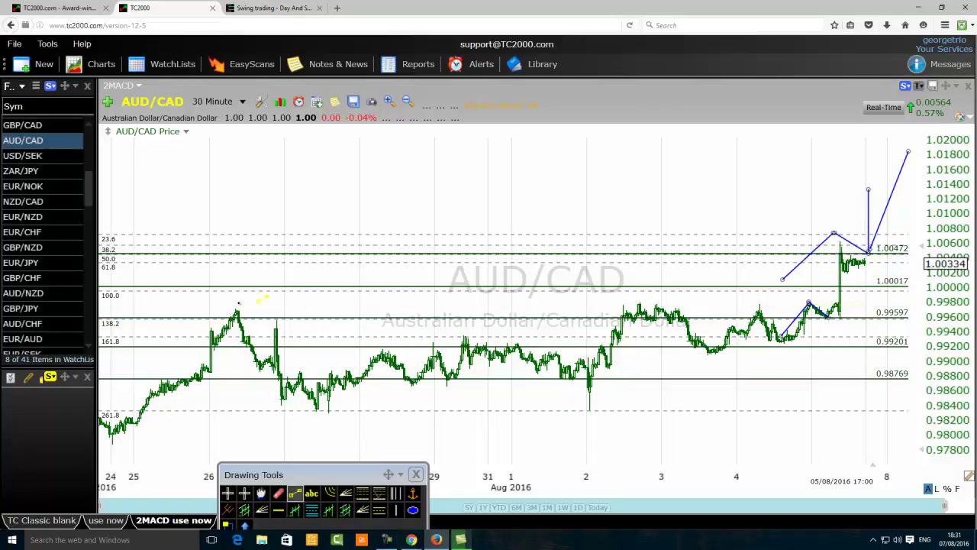
mouse_move(234, 309)
mouse_down()
mouse_move(503, 393)
mouse_move(543, 395)
mouse_up()
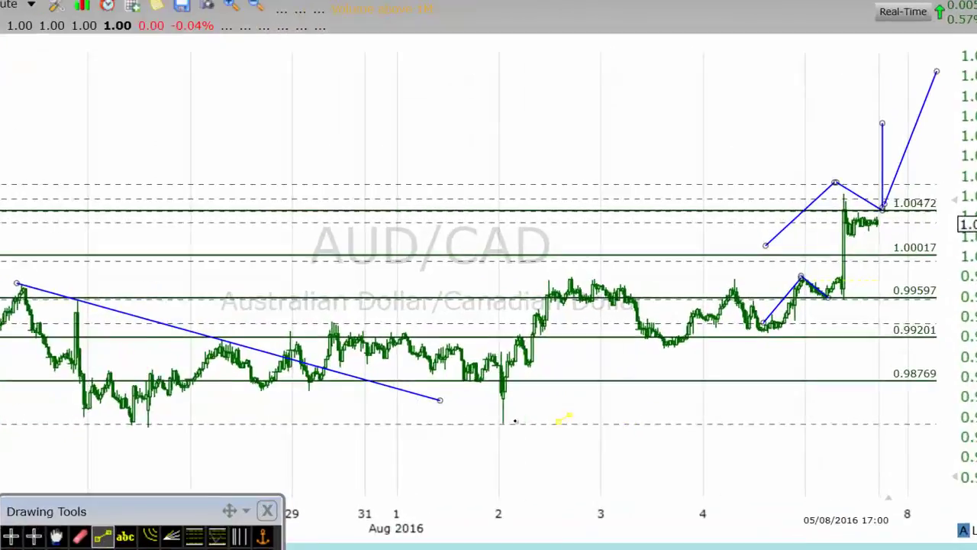
mouse_move(499, 401)
mouse_down()
mouse_move(575, 322)
mouse_move(621, 253)
mouse_up()
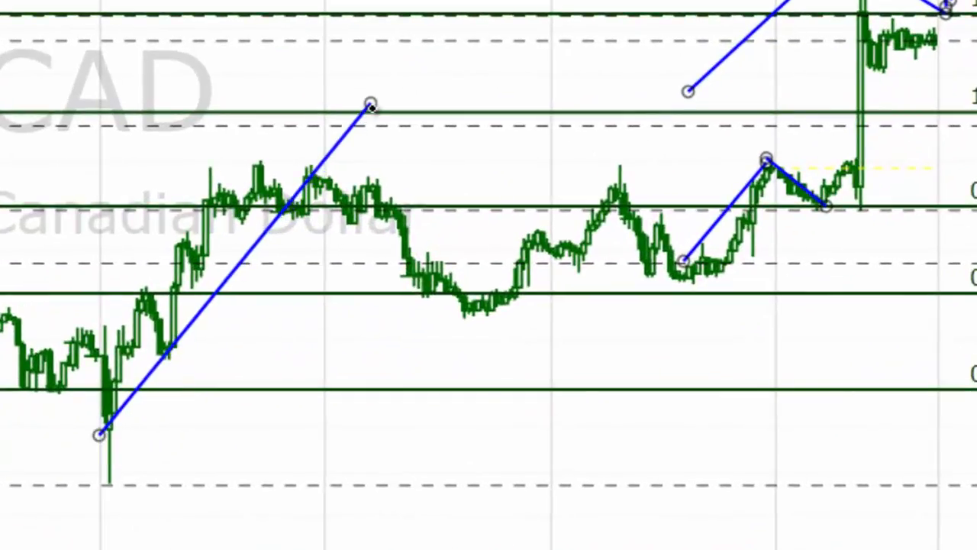
drag(371, 106, 375, 91)
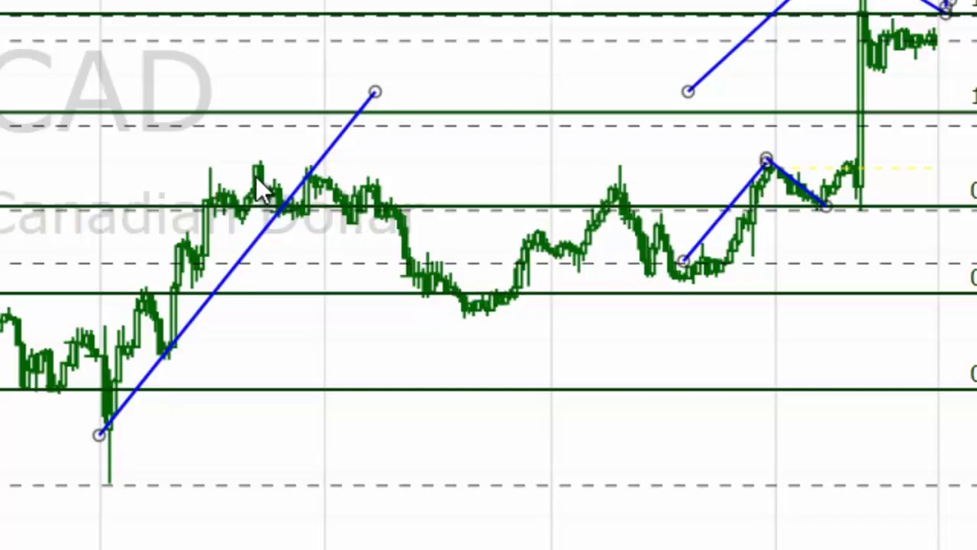
Step: Draw another rising trendline from the Aug 4 low near 0.990 up to about 1.003
mouse_move(301, 222)
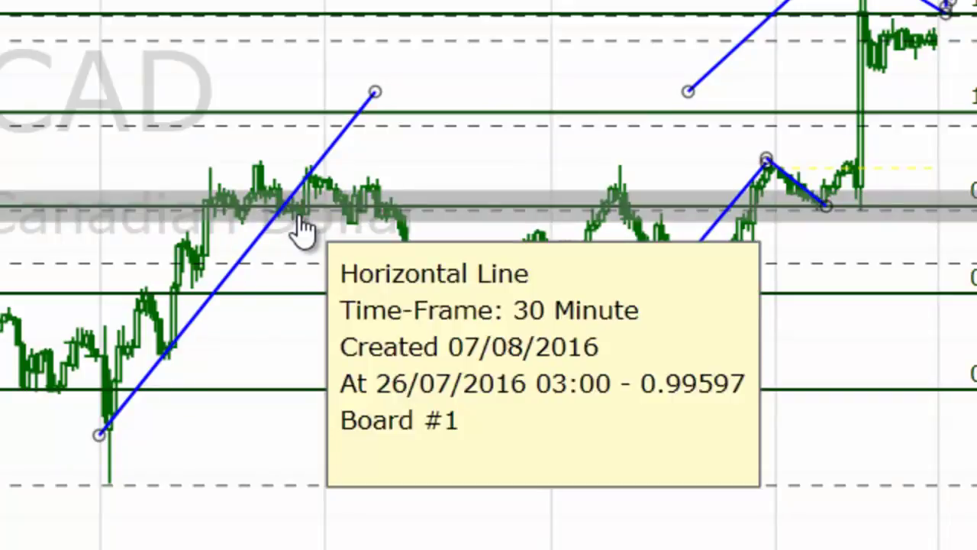
mouse_move(313, 184)
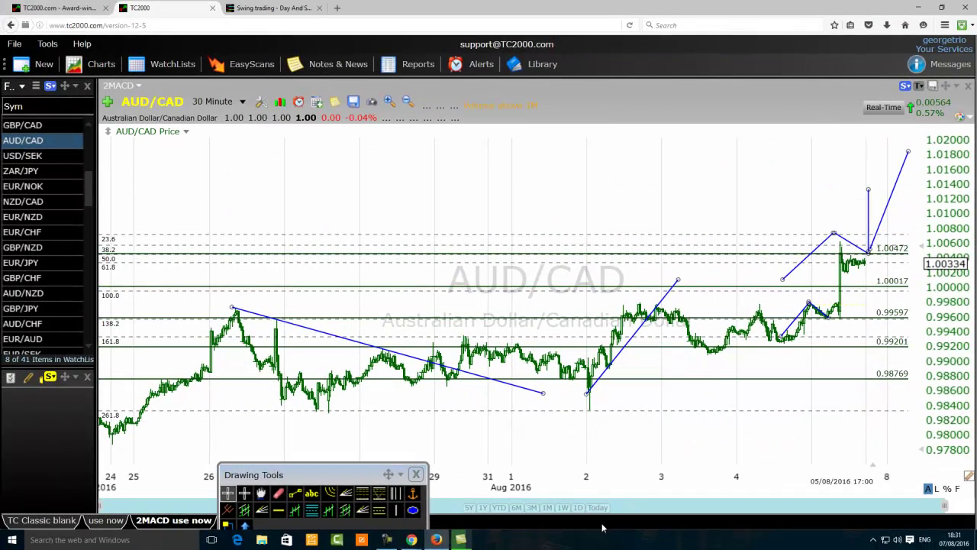
click(295, 493)
mouse_move(762, 361)
mouse_down()
mouse_move(871, 316)
mouse_move(910, 267)
mouse_move(921, 271)
mouse_up()
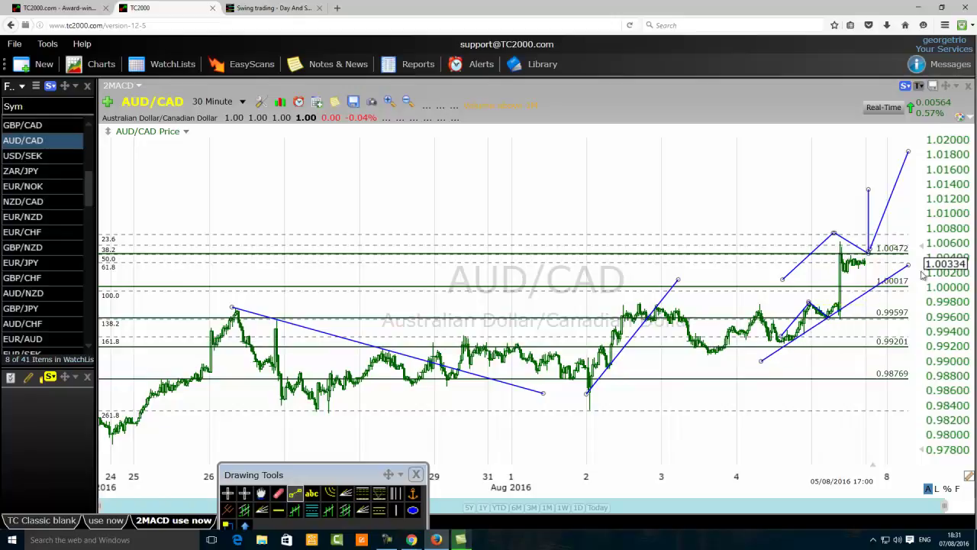